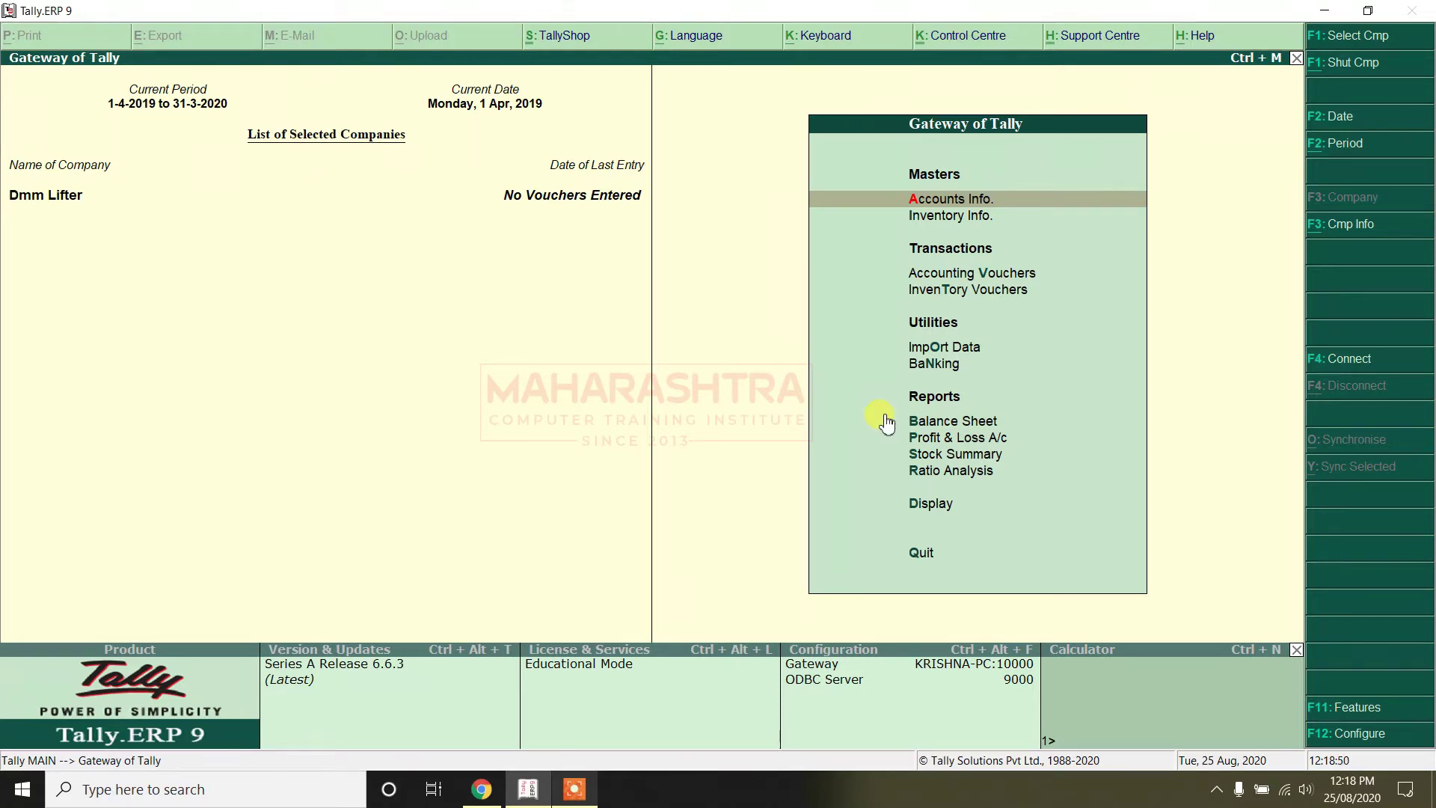
Start a new single ledger named Purchase under the Purchase Accounts group.
{"action": "key", "text": "Return"}
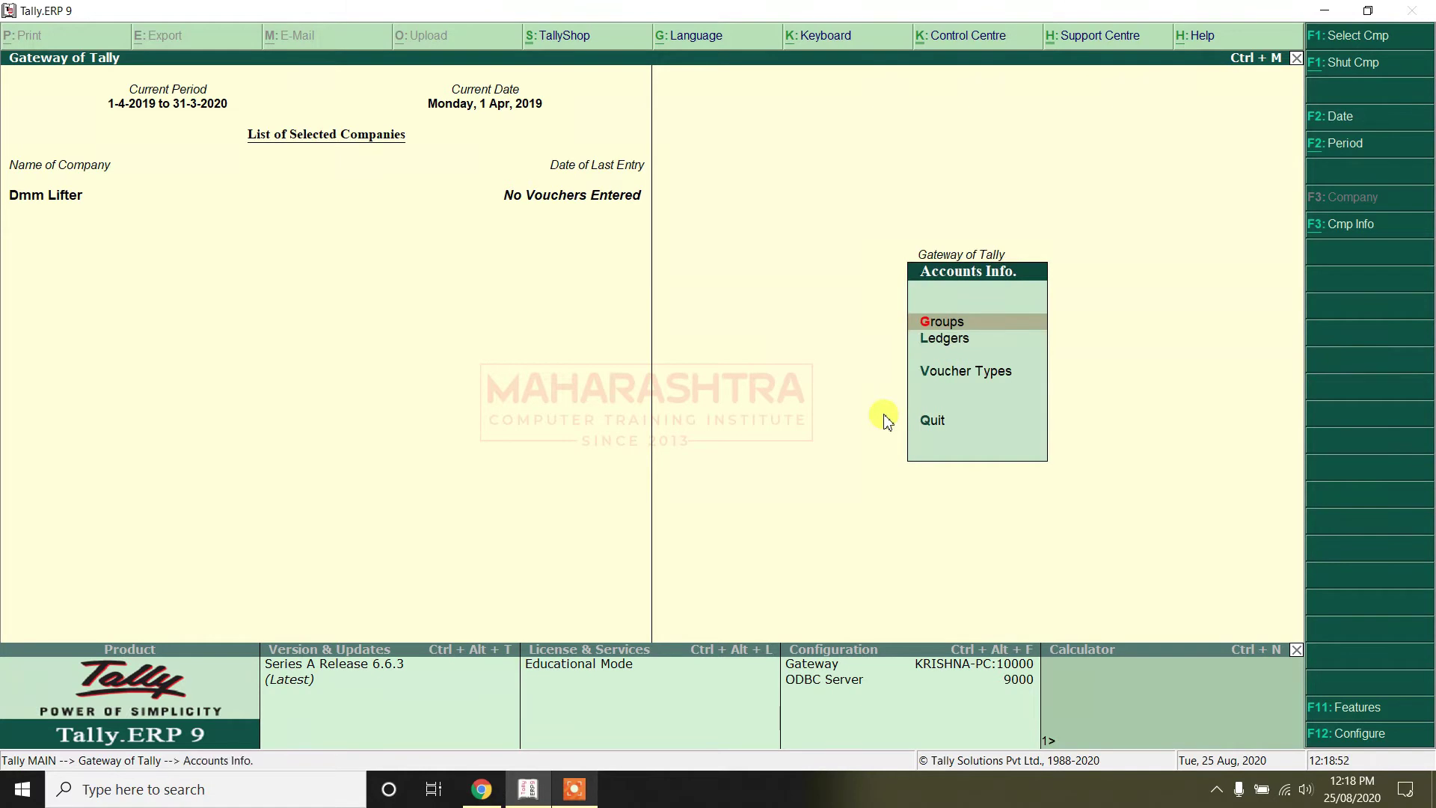
{"action": "key", "text": "Down"}
{"action": "key", "text": "Return"}
{"action": "key", "text": "Return"}
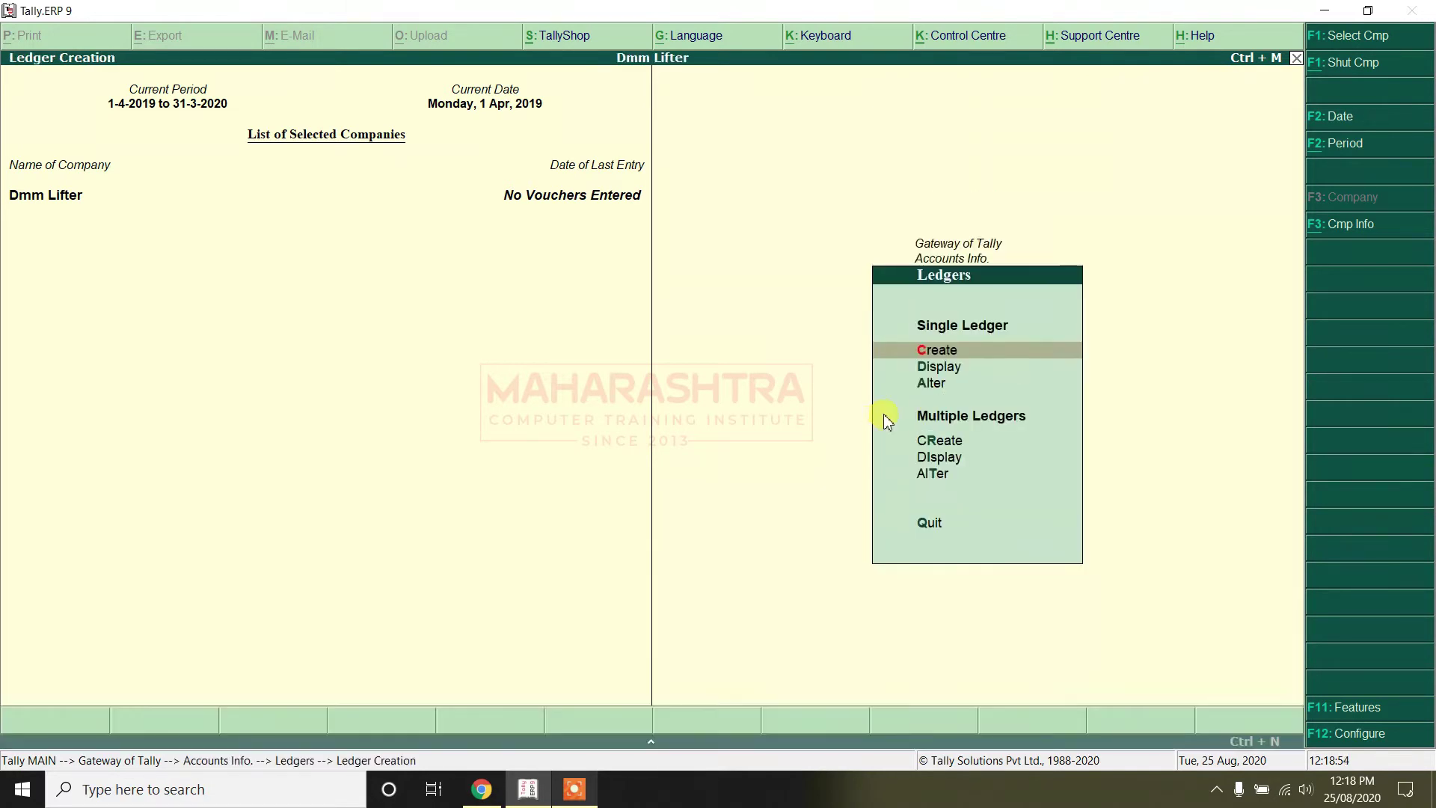
{"action": "type", "text": "Purchase"}
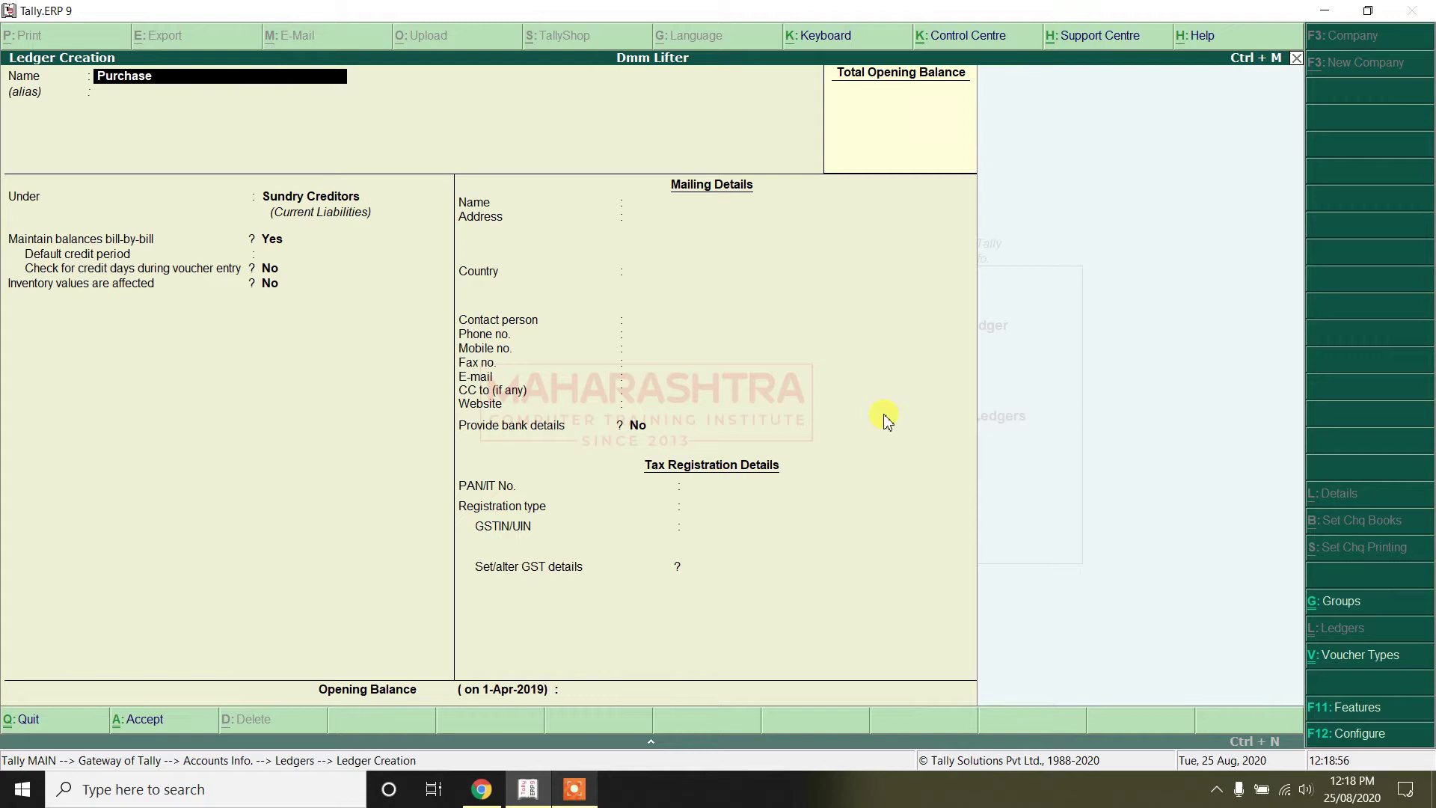
{"action": "key", "text": "Return"}
{"action": "key", "text": "Return"}
{"action": "type", "text": "Purchase"}
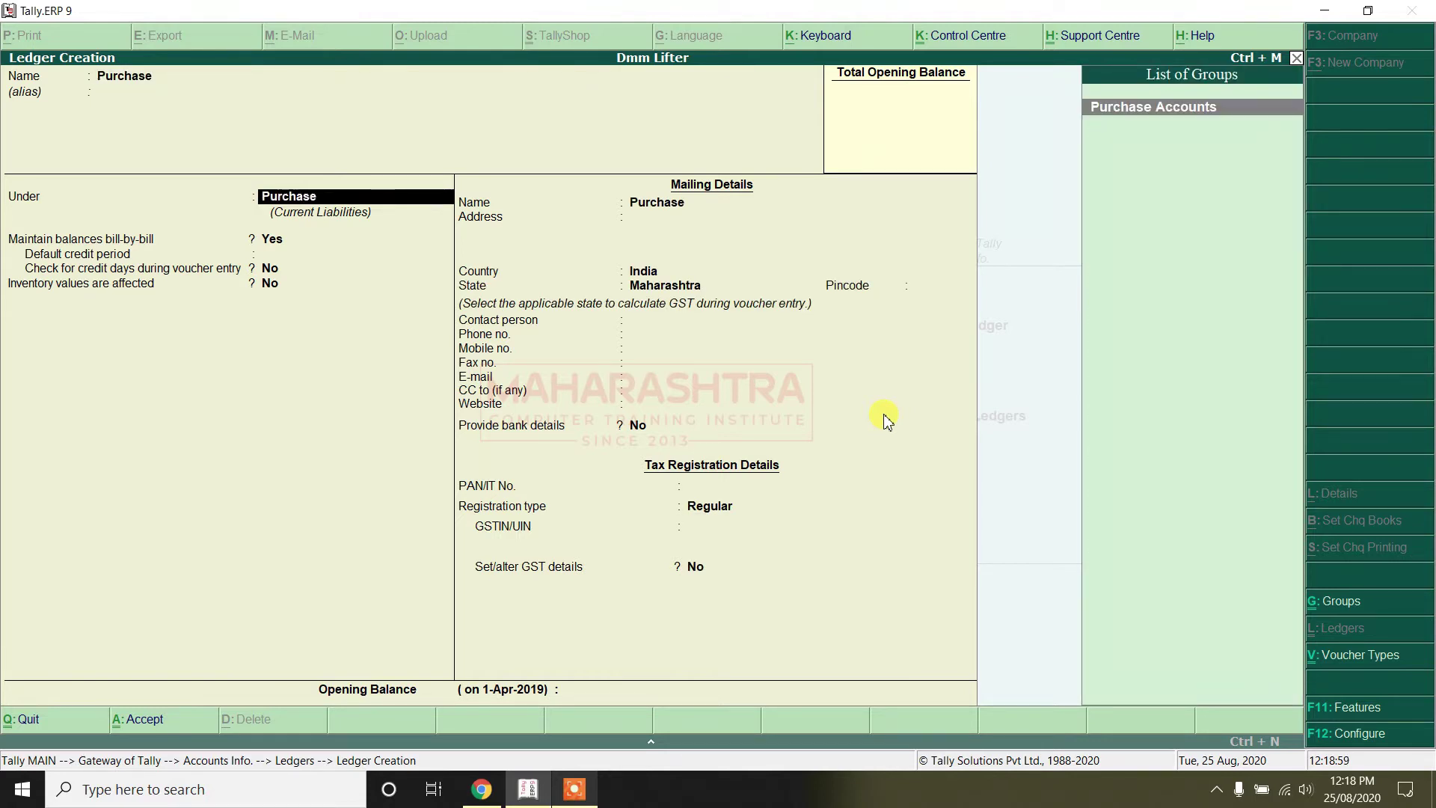
{"action": "key", "text": "Return"}
Keep the Purchase ledger's inventory values affected, its ledger type and appropriation method Not Applicable, and GST Applicable without altering GST details.
{"action": "key", "text": "Return"}
{"action": "key", "text": "Return"}
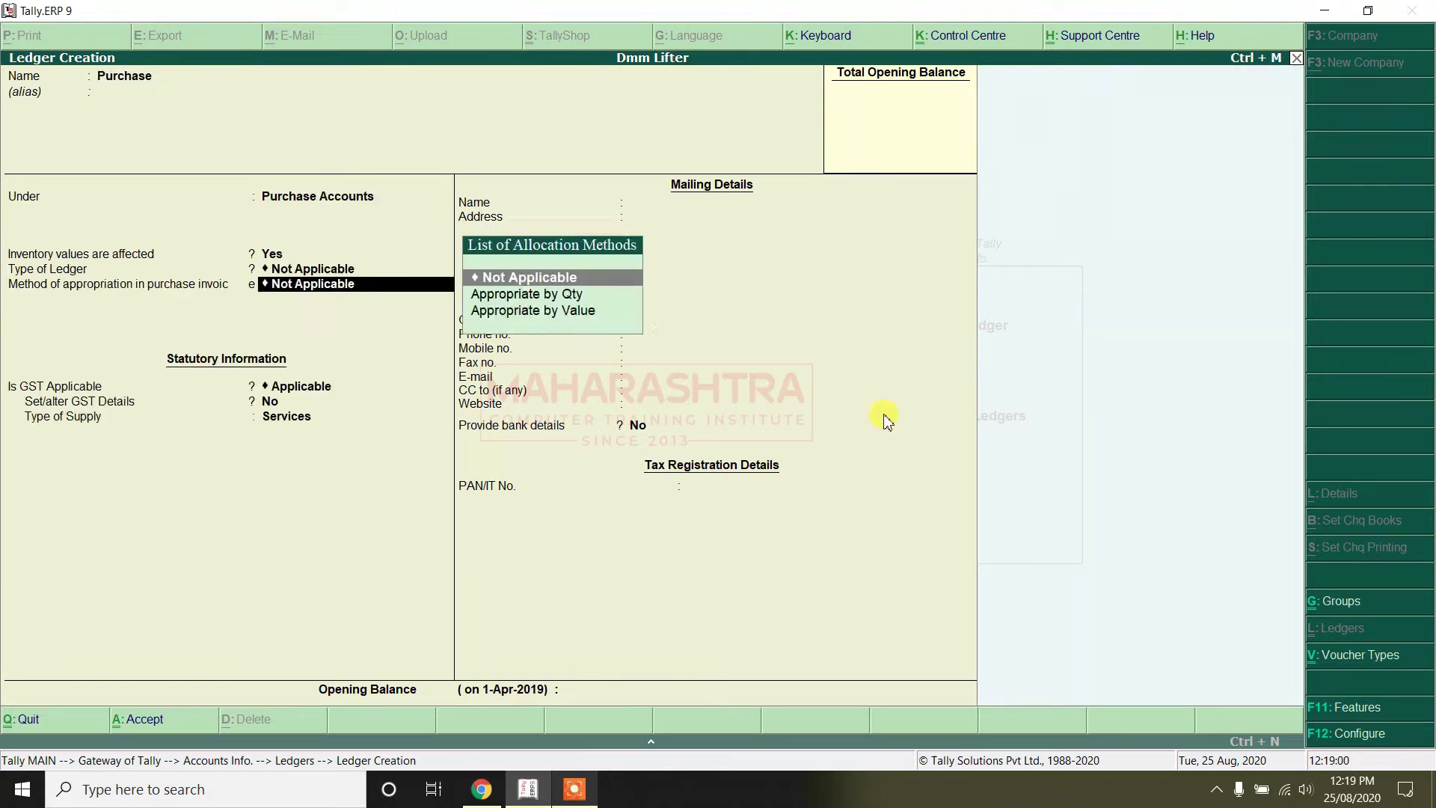
{"action": "key", "text": "Return"}
{"action": "key", "text": "Return"}
{"action": "key", "text": "Return"}
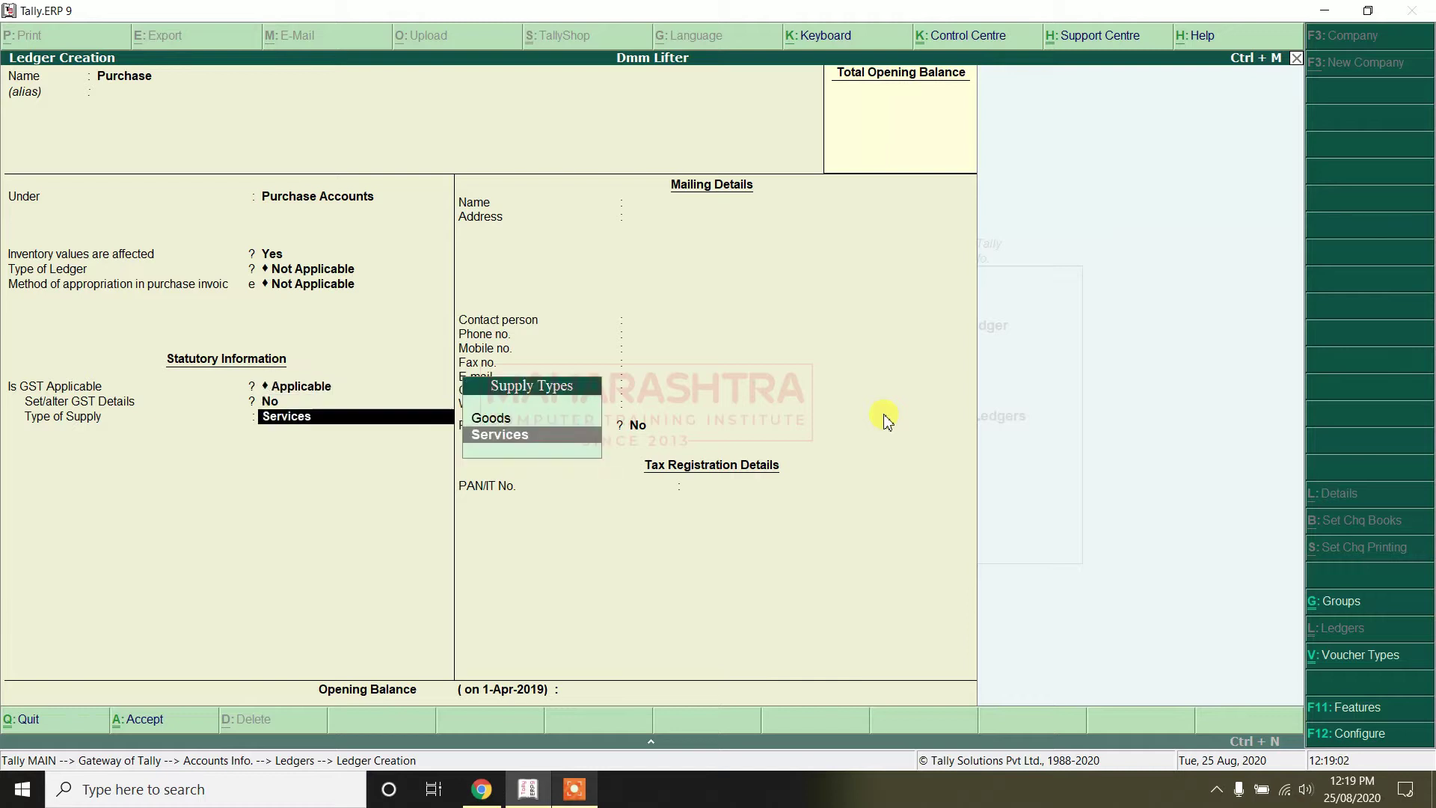
{"action": "key", "text": "Return"}
{"action": "key", "text": "BackSpace"}
{"action": "key", "text": "Up"}
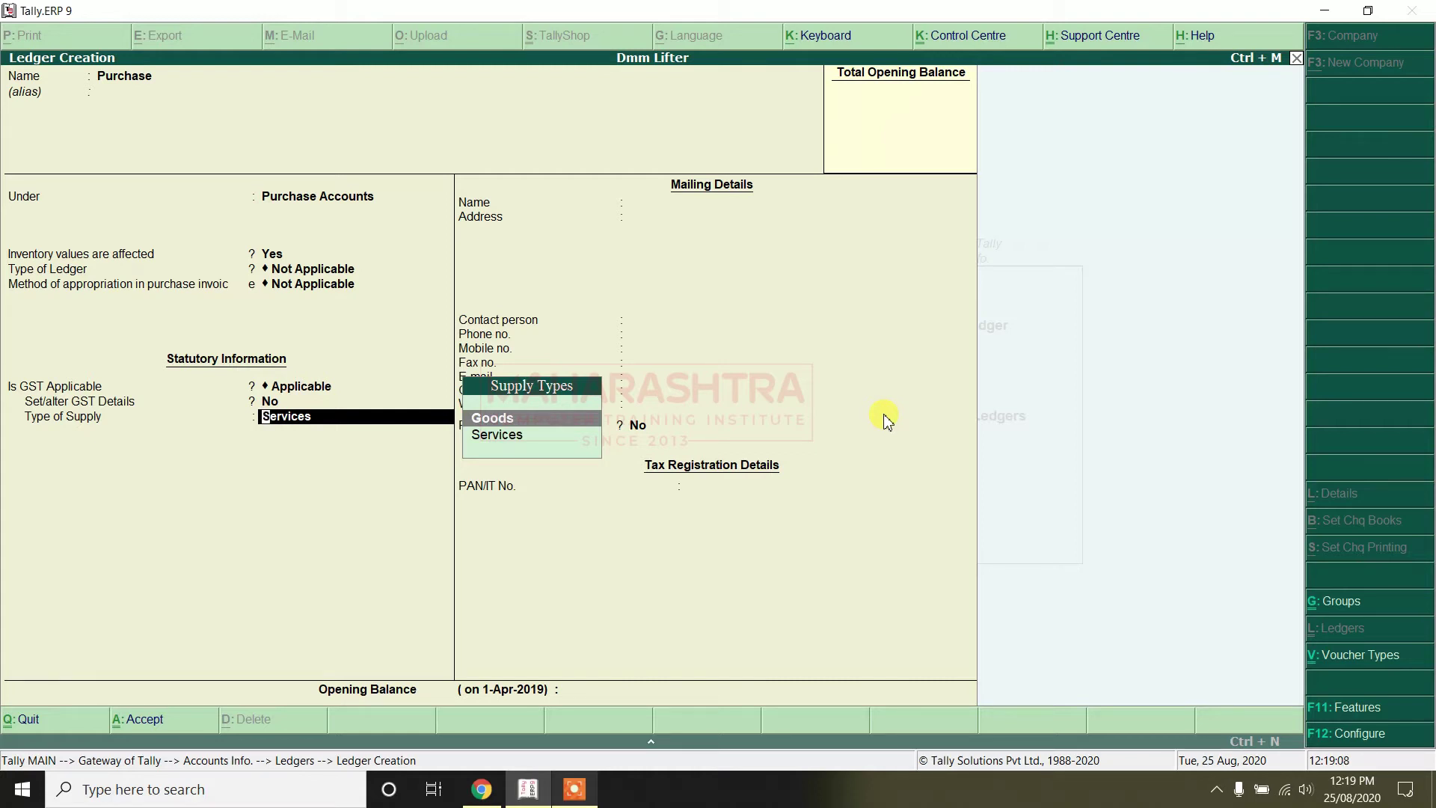
{"action": "key", "text": "Down"}
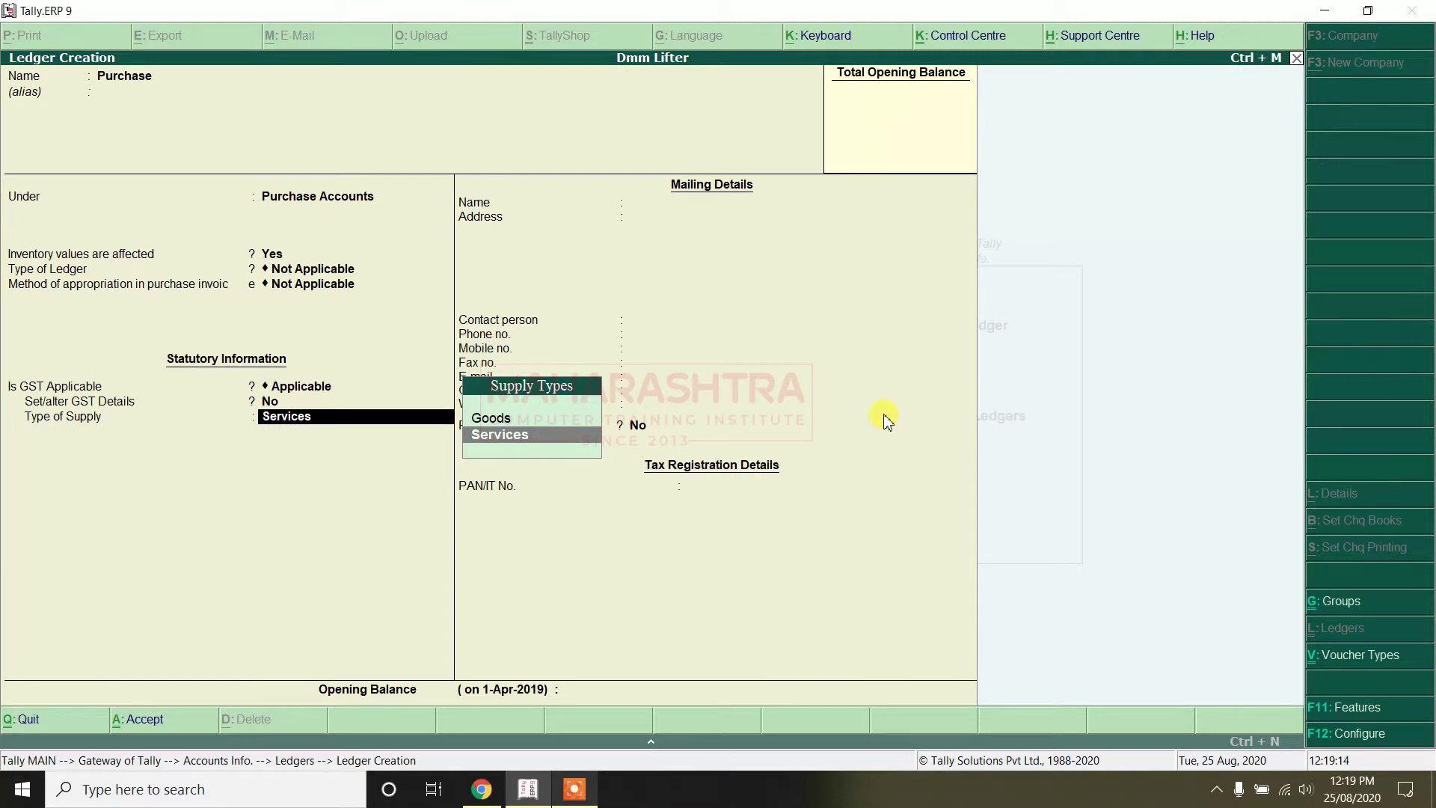
{"action": "key", "text": "BackSpace"}
{"action": "key", "text": "BackSpace"}
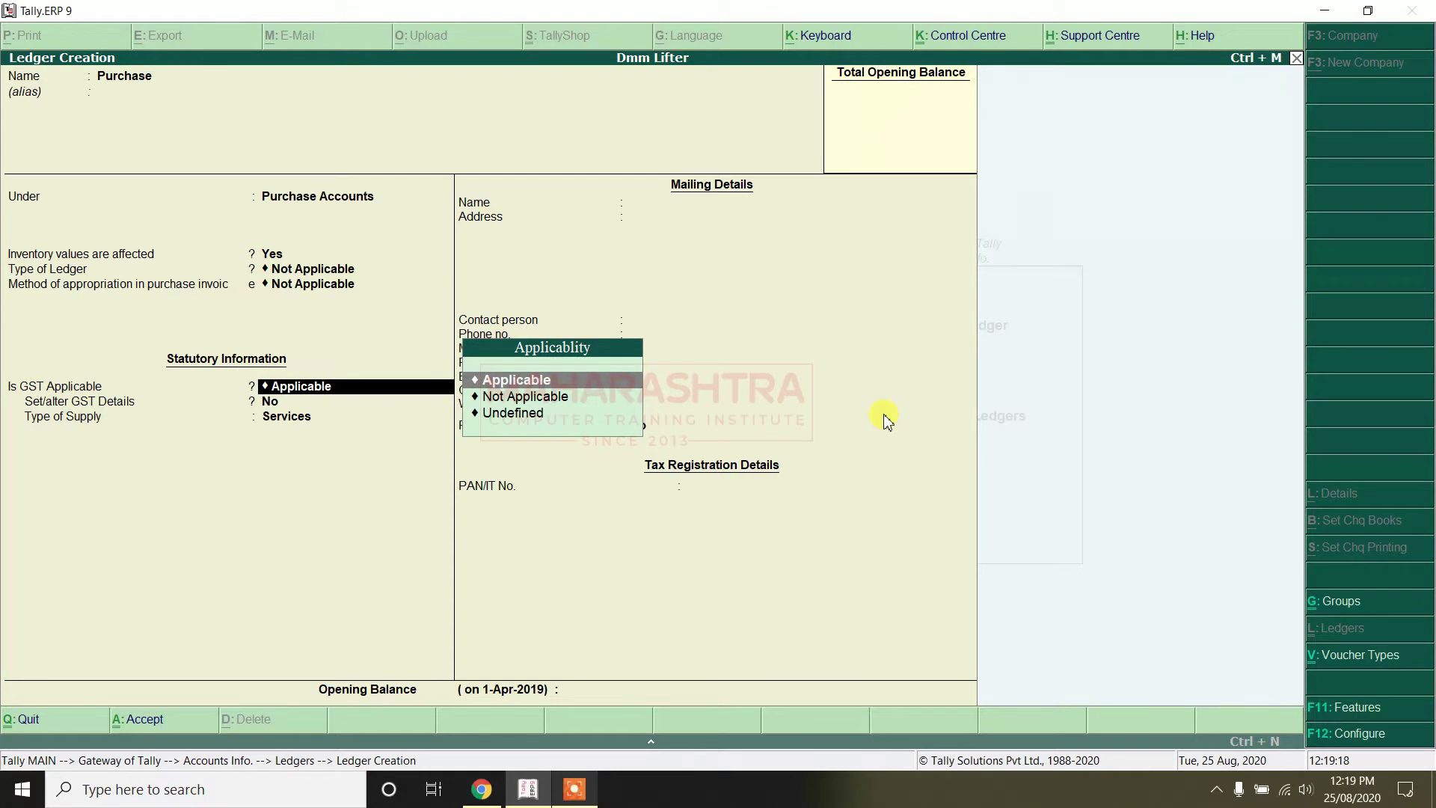
{"action": "key", "text": "Return"}
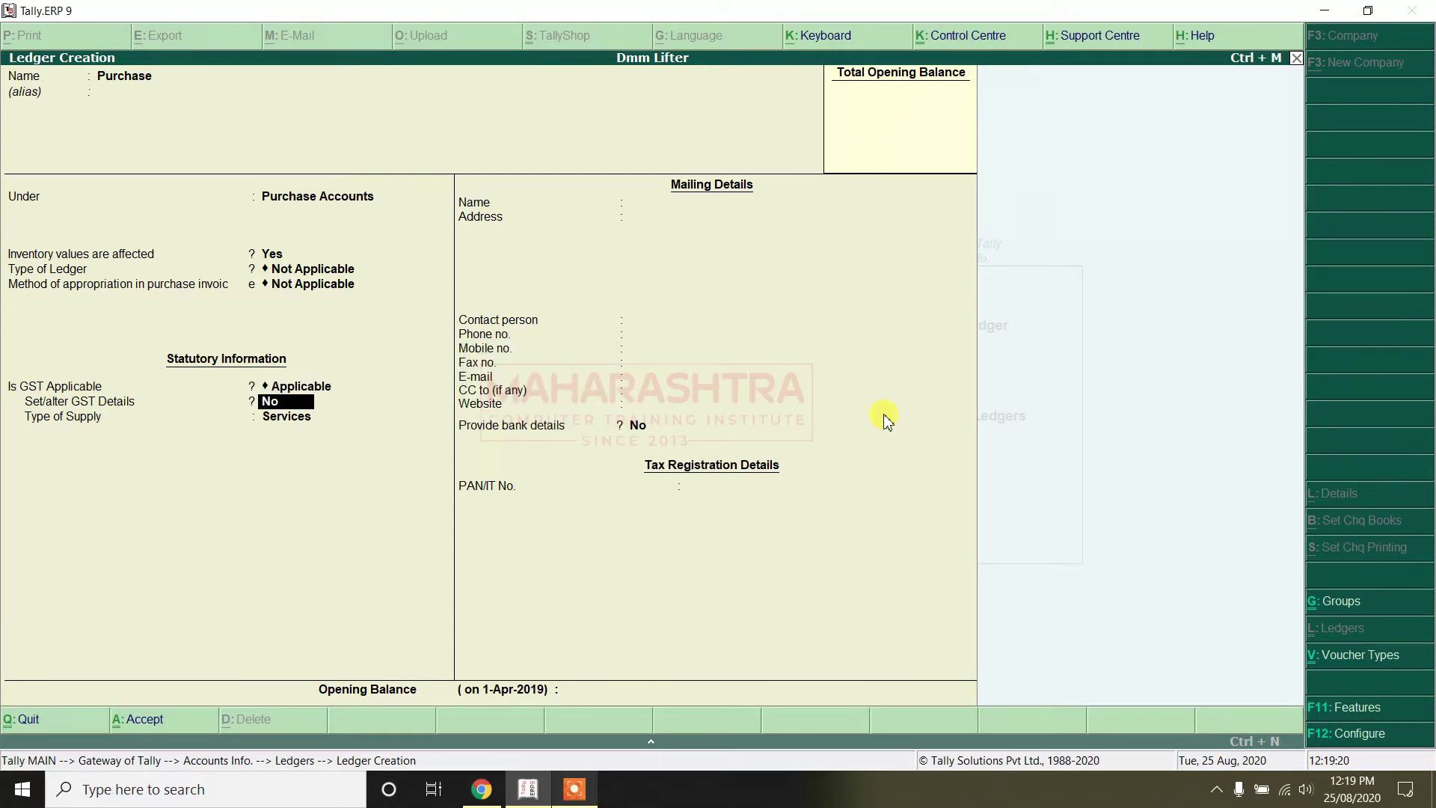
{"action": "key", "text": "Return"}
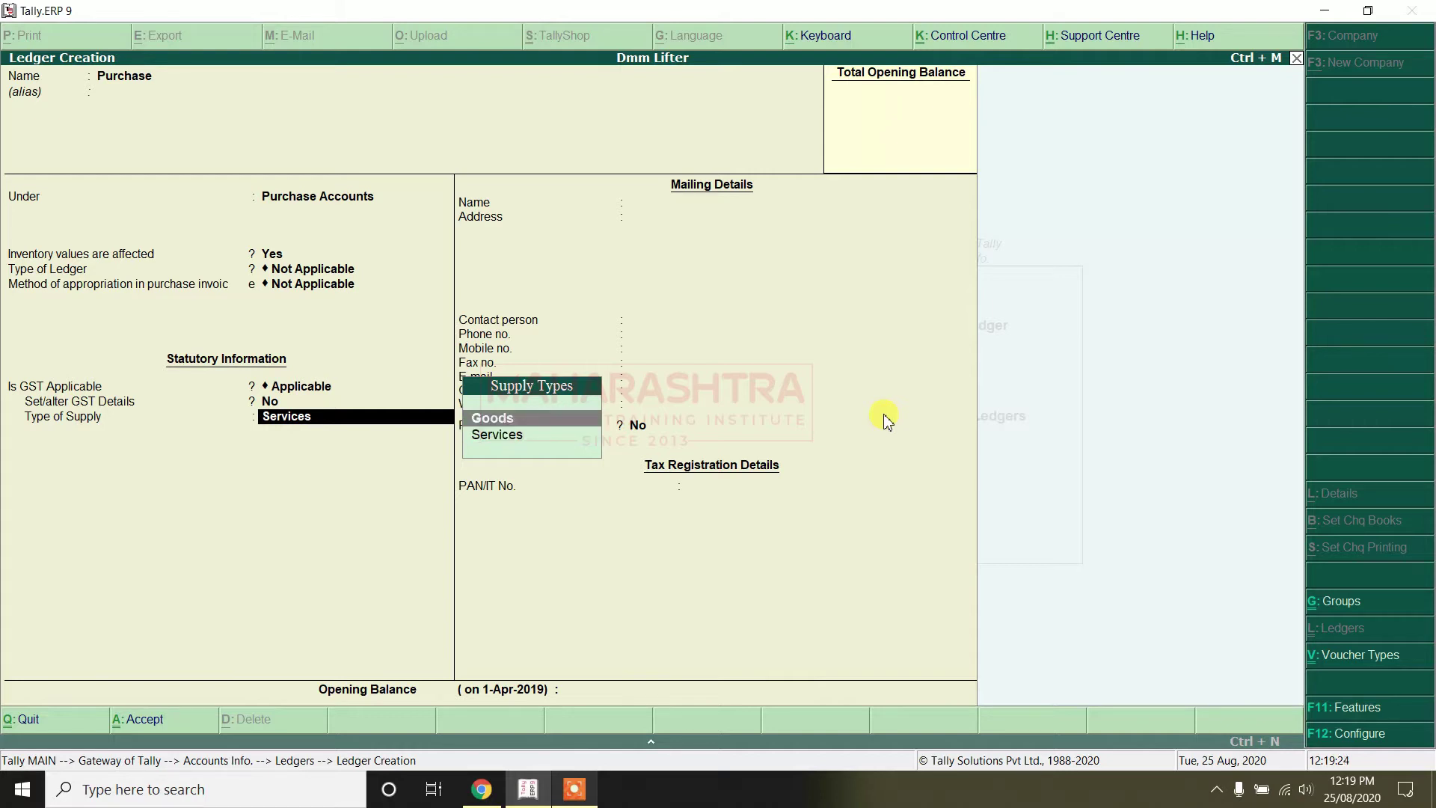
Set the Purchase ledger's type of supply to Goods and save the ledger without bank details.
{"action": "key", "text": "Up"}
{"action": "key", "text": "Down"}
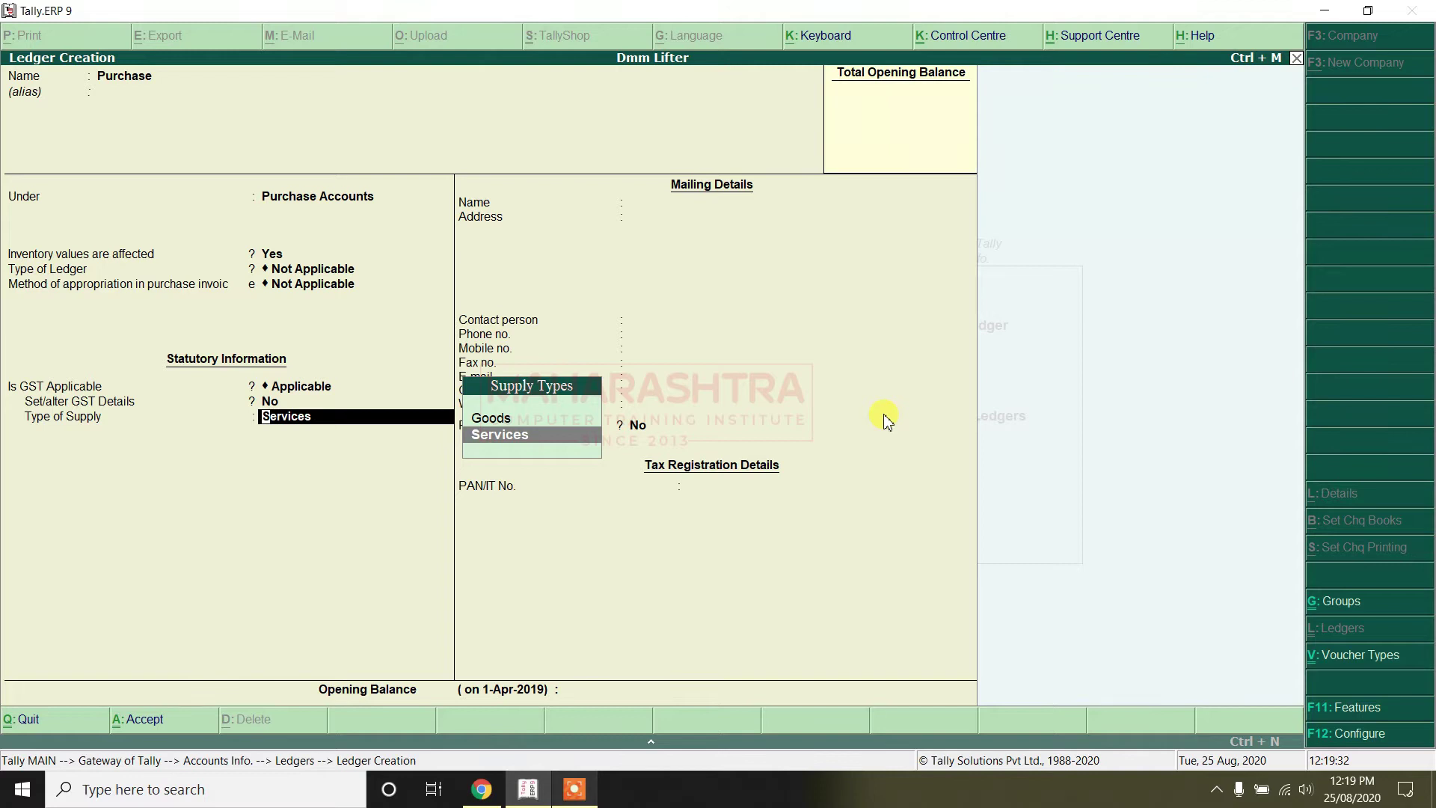
{"action": "key", "text": "Up"}
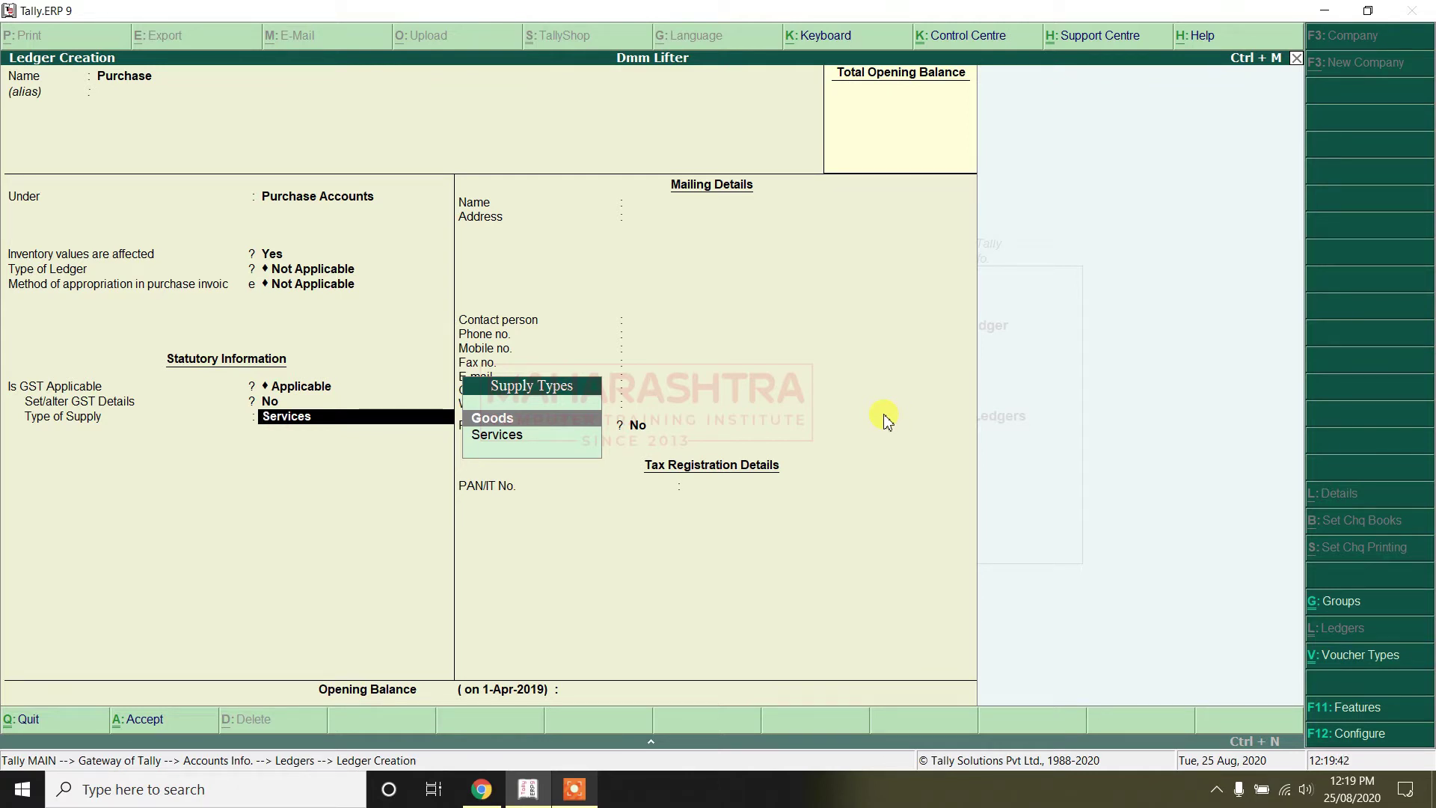
{"action": "key", "text": "Return"}
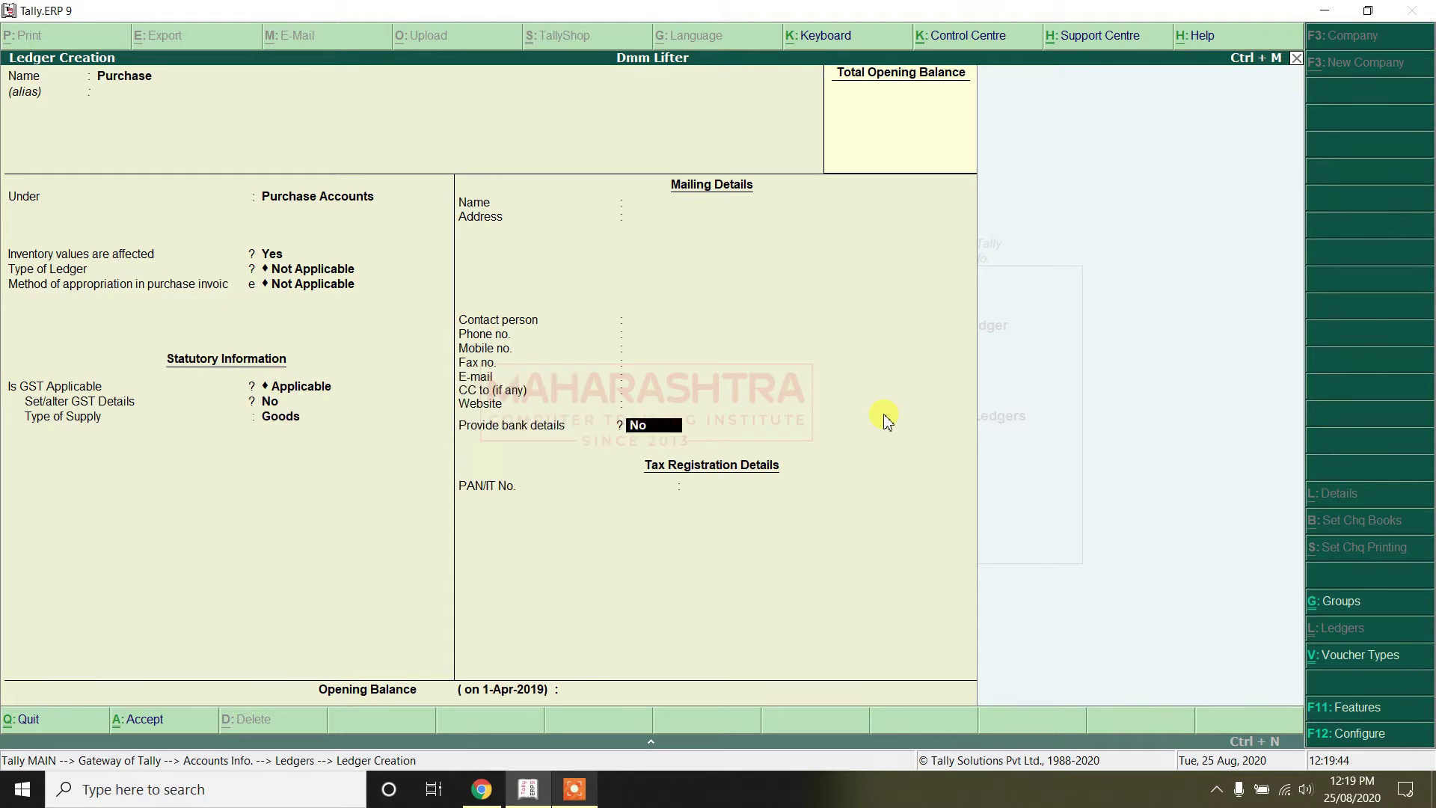
{"action": "key", "text": "Return"}
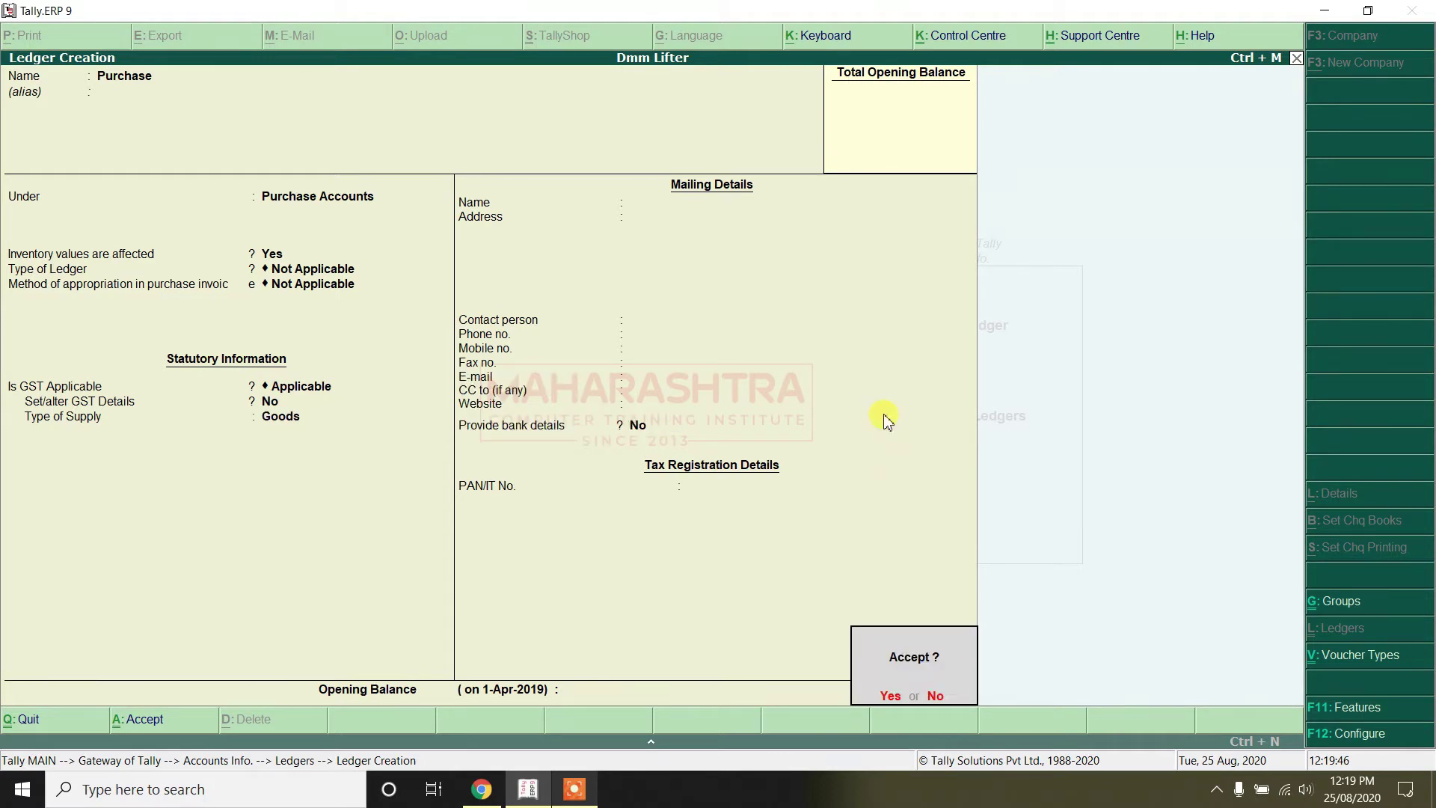
{"action": "key", "text": "Return"}
Start another ledger named Sales and place it under the Sales Accounts group.
{"action": "type", "text": "Sales"}
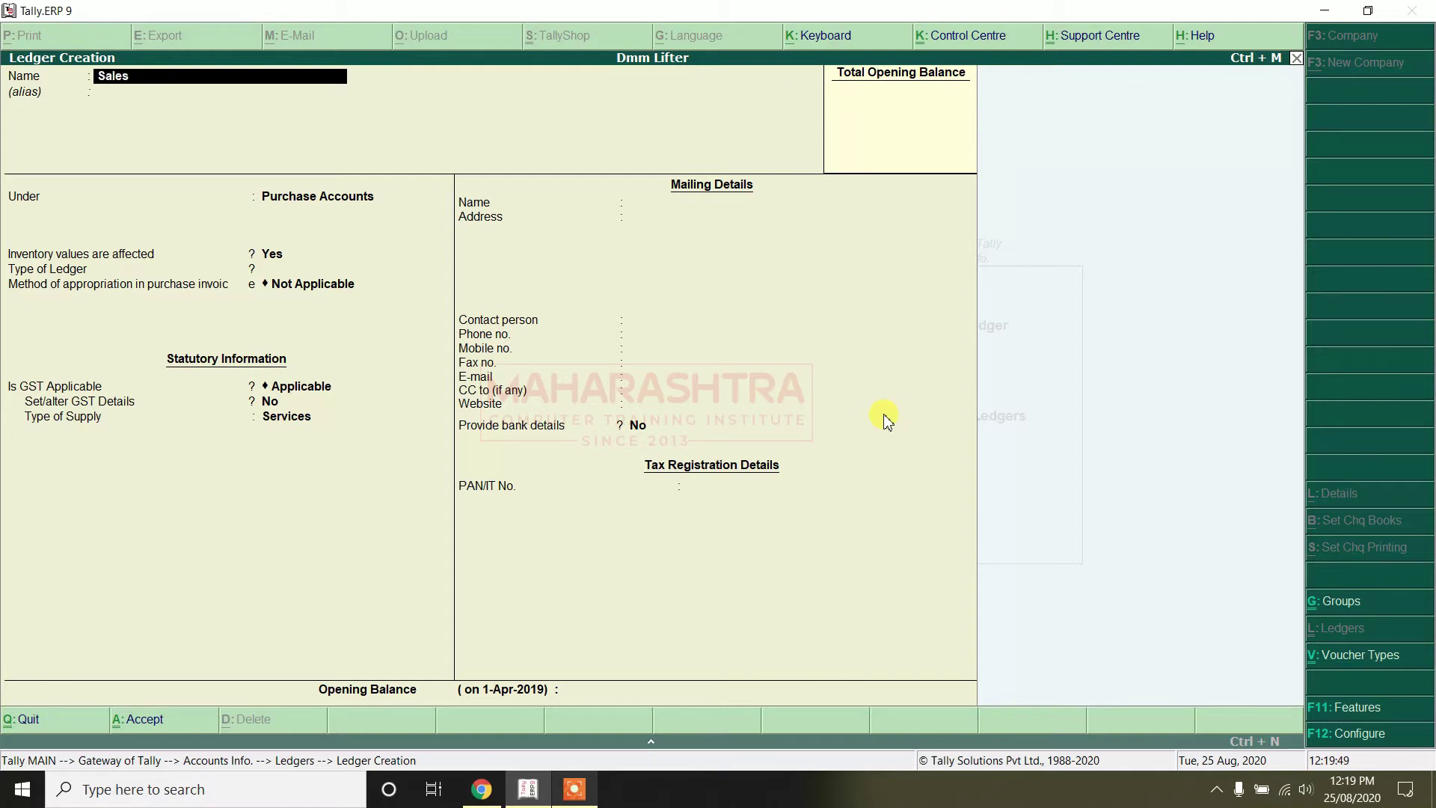
{"action": "key", "text": "Return"}
{"action": "key", "text": "Return"}
{"action": "type", "text": "Sales"}
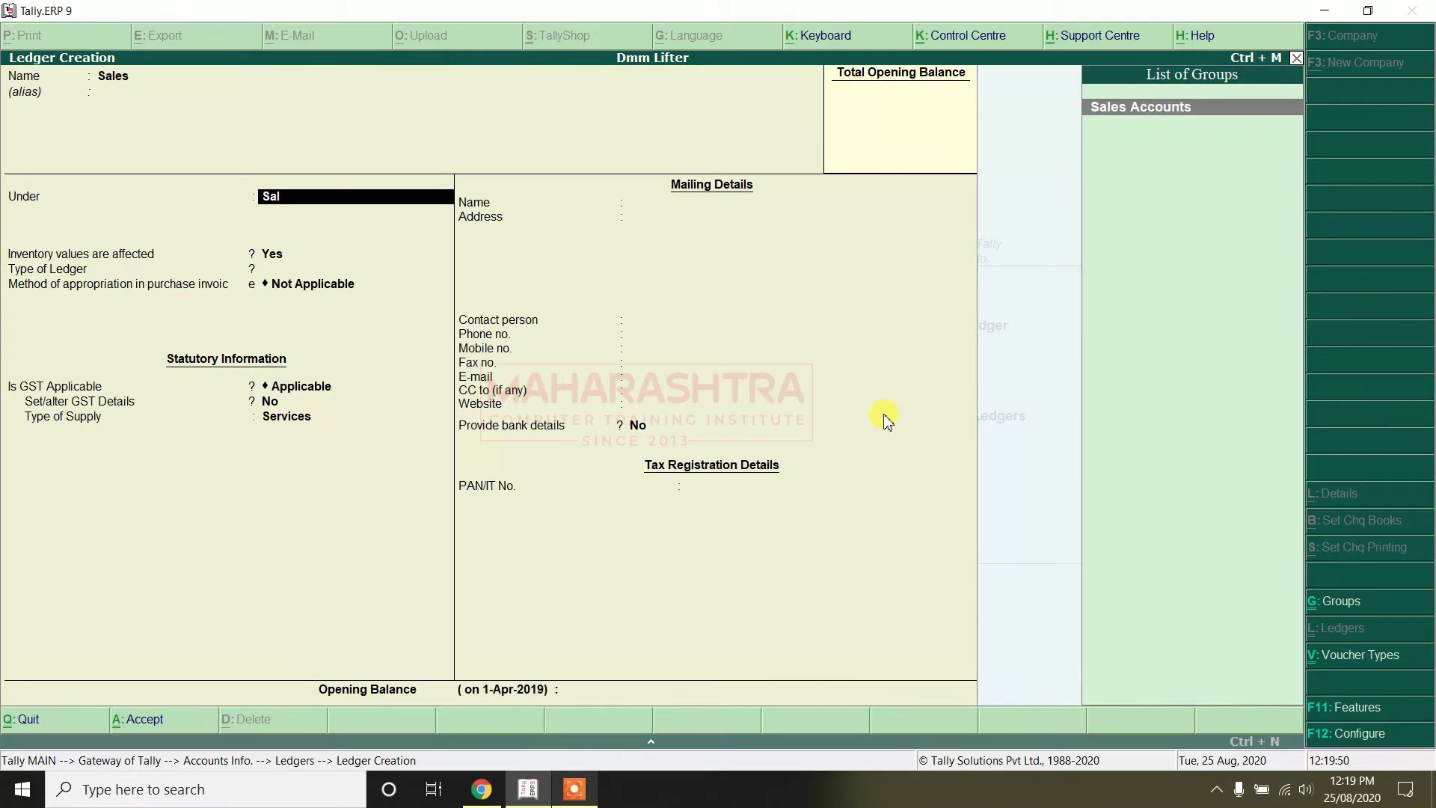
{"action": "key", "text": "Return"}
Keep the Sales ledger's default inventory and GST settings, set its type of supply to Goods, and save it.
{"action": "key", "text": "Return"}
{"action": "key", "text": "Return"}
{"action": "key", "text": "Return"}
{"action": "key", "text": "Return"}
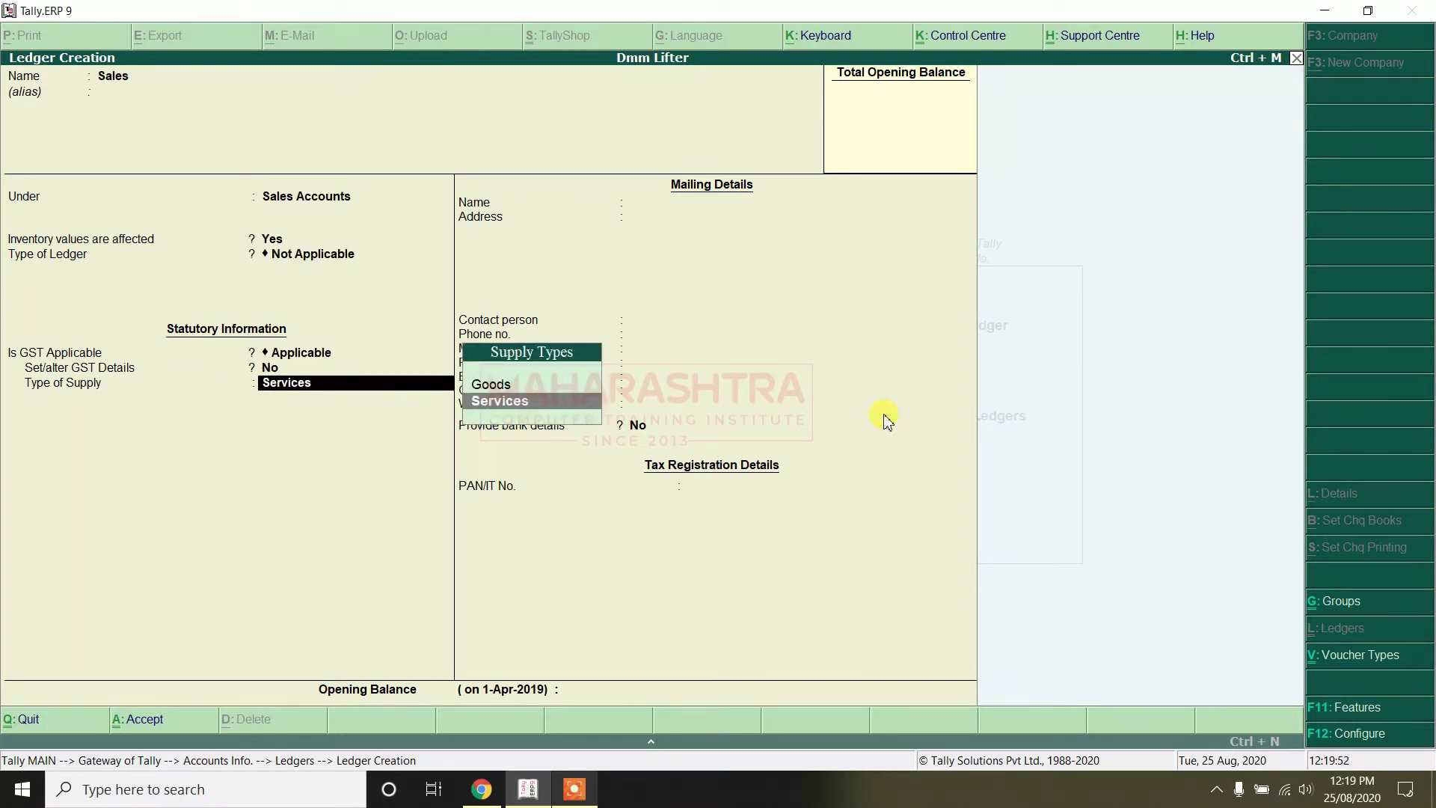
{"action": "key", "text": "Up"}
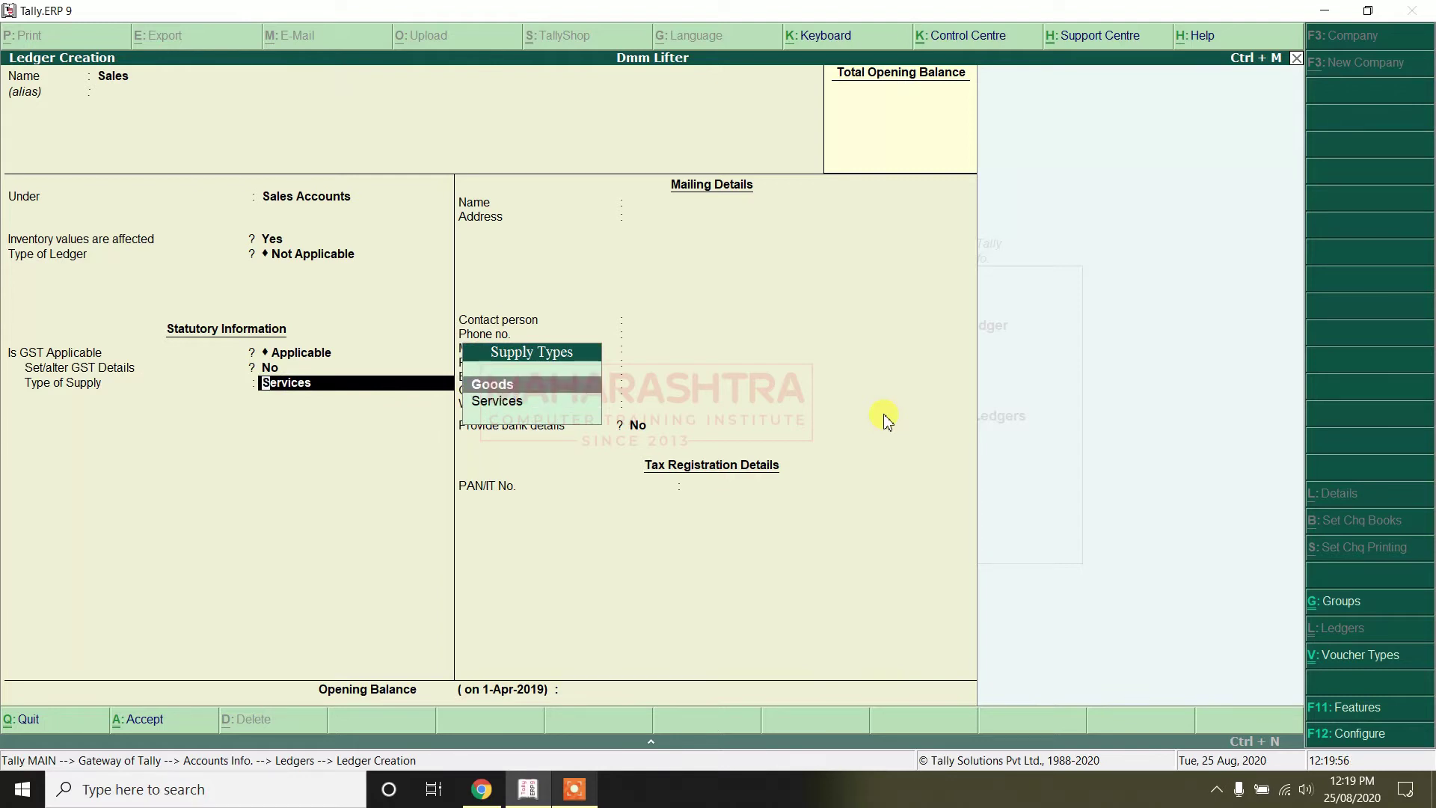
{"action": "key", "text": "Return"}
{"action": "key", "text": "Return"}
{"action": "key", "text": "Return"}
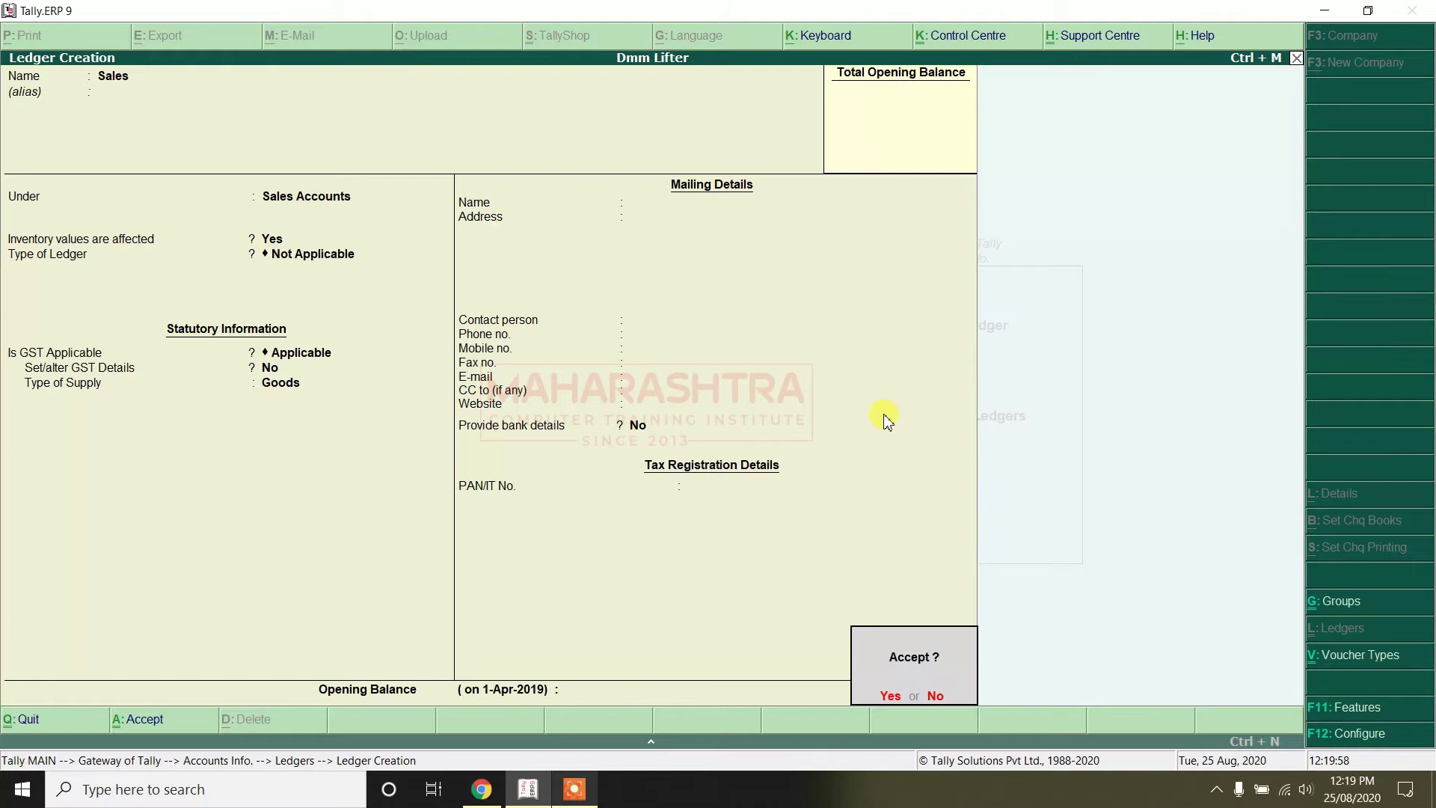
{"action": "key", "text": "Return"}
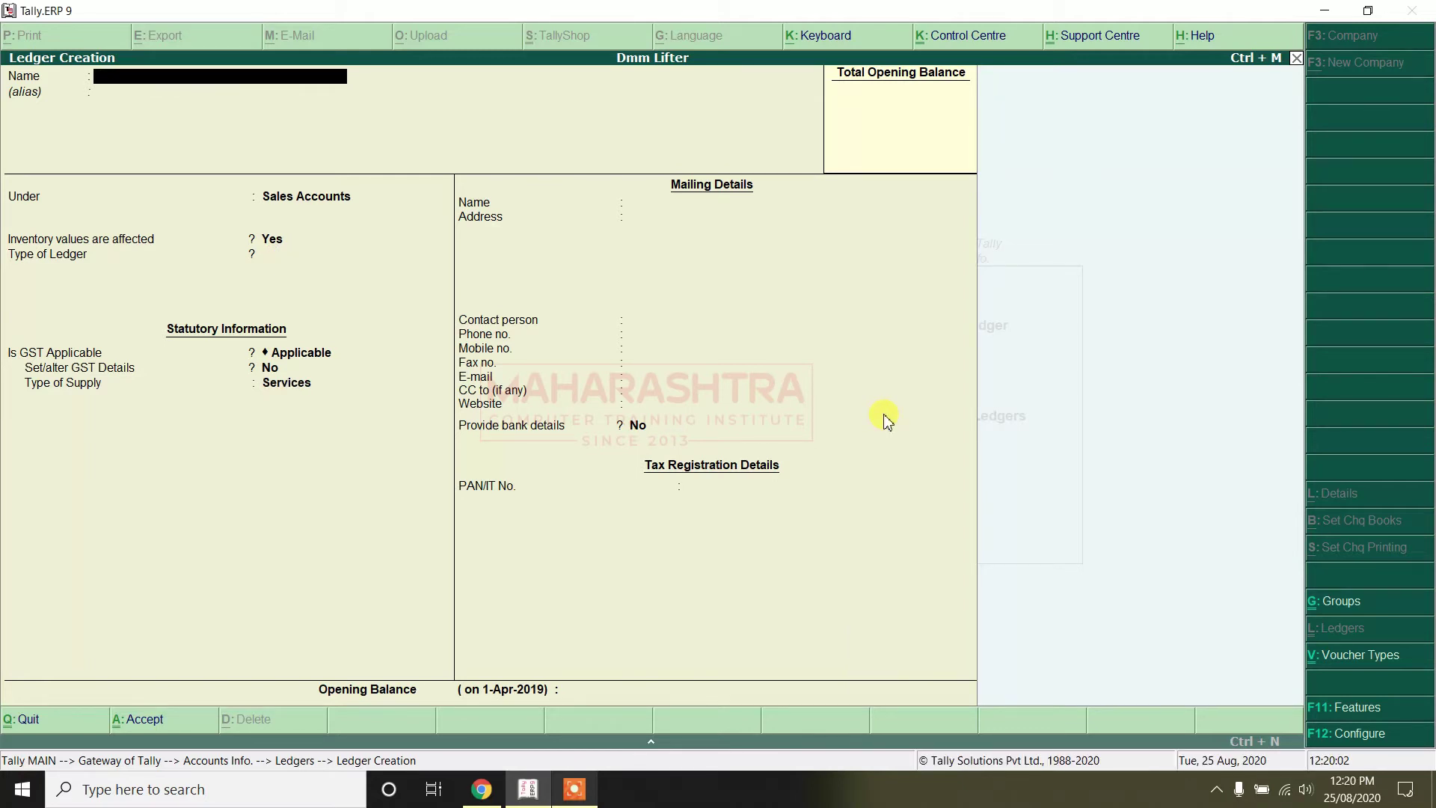
Start a ledger named Input CGST under the Duties & Taxes group.
{"action": "type", "text": "Input CGST"}
{"action": "key", "text": "Return"}
{"action": "key", "text": "Return"}
{"action": "type", "text": "Du"}
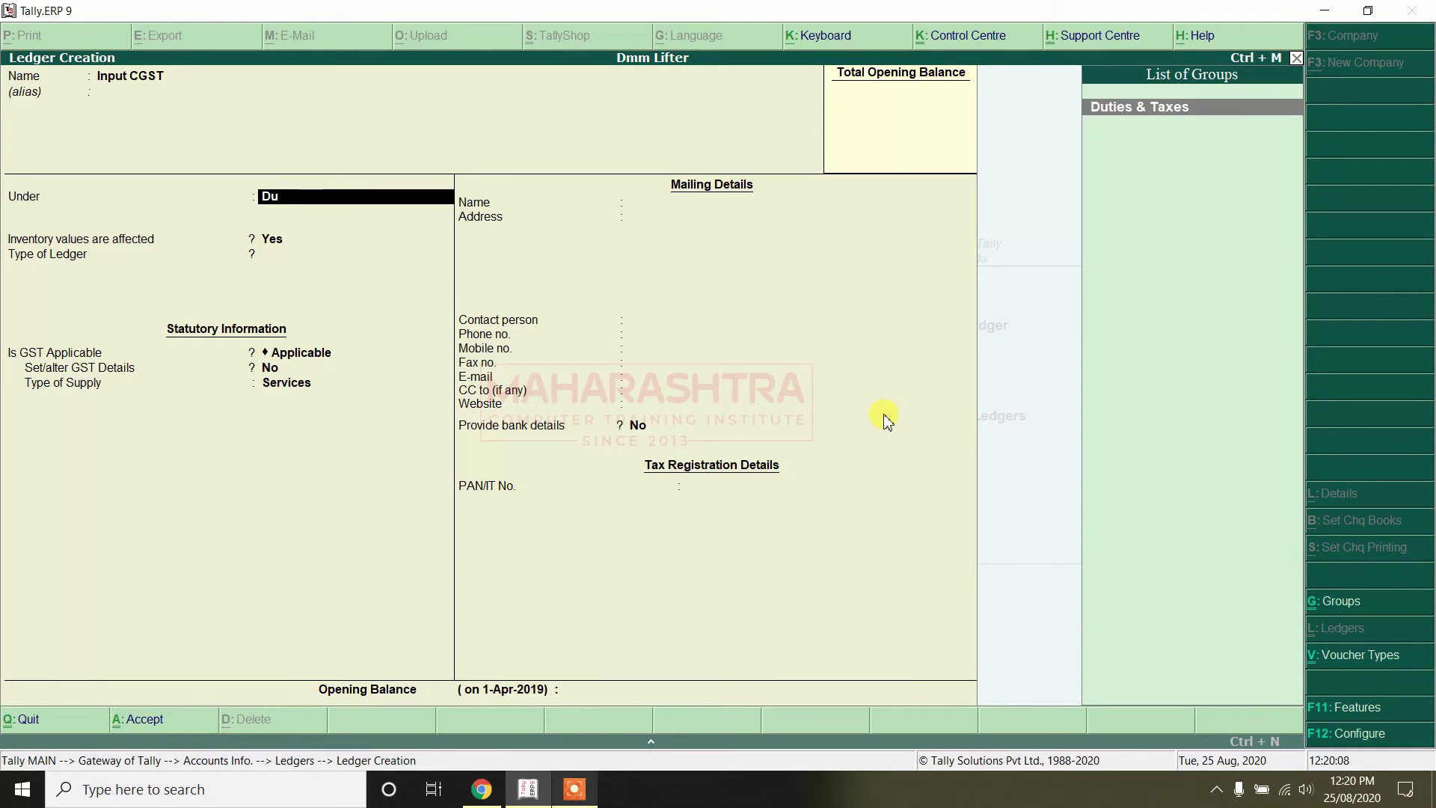
{"action": "key", "text": "Return"}
Set the Input CGST ledger's type of duty/tax to GST and its tax type to Central Tax.
{"action": "key", "text": "Up"}
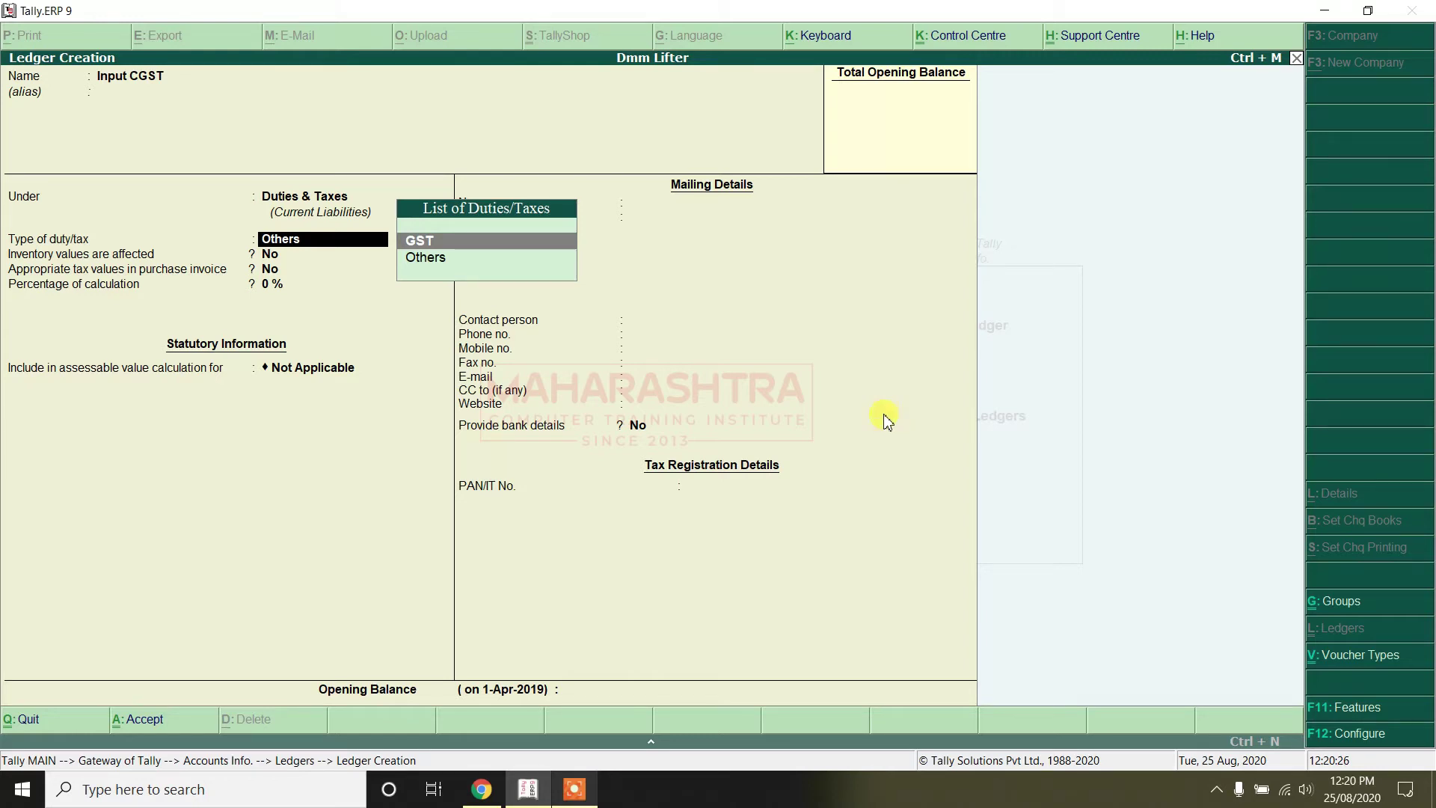
{"action": "left_click", "coordinate": [885, 417]}
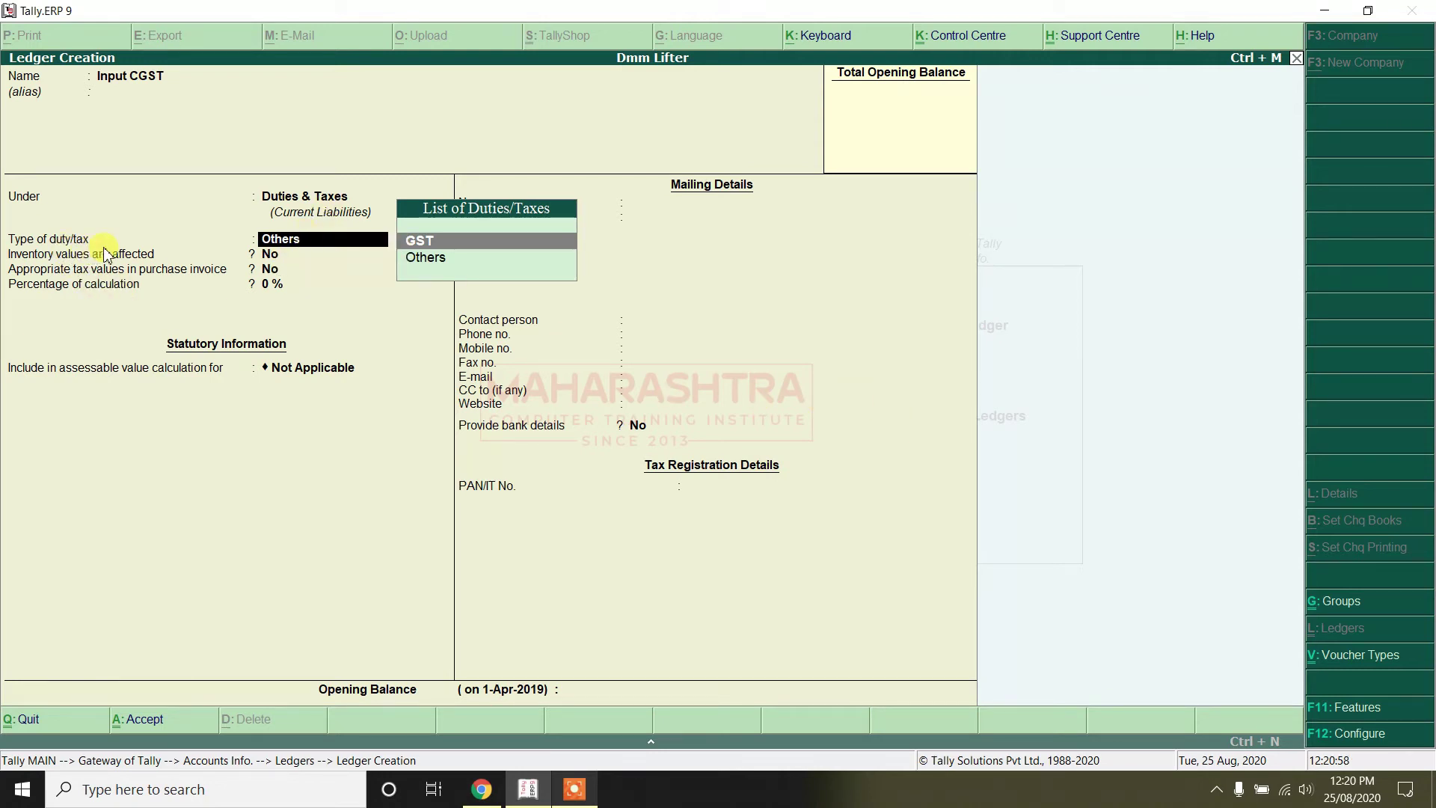
{"action": "key", "text": "Return"}
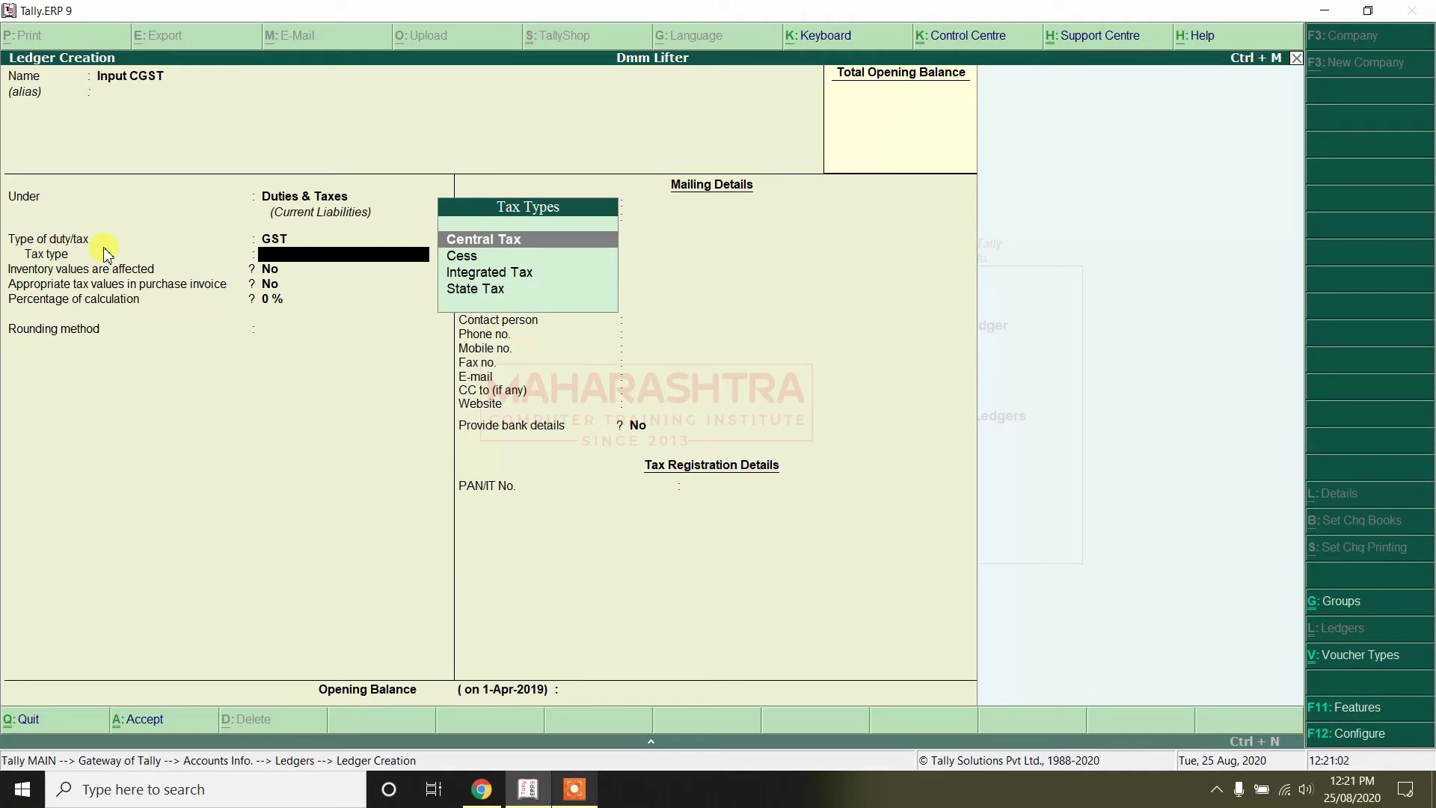
{"action": "key", "text": "Return"}
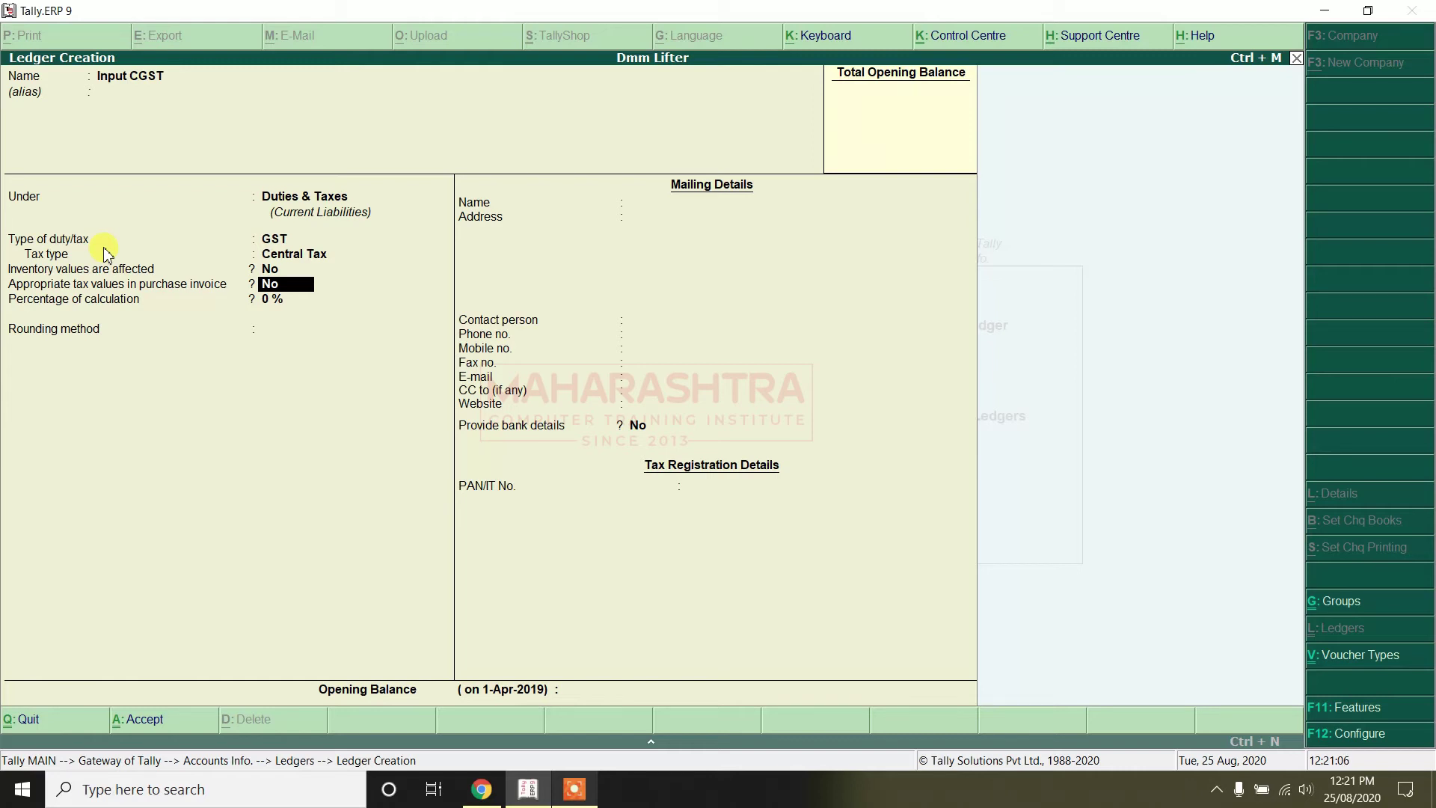
Keep the Input CGST ledger's percentage at 0 % and rounding method Not Applicable, and save it without an opening balance.
{"action": "key", "text": "Return"}
{"action": "key", "text": "Return"}
{"action": "key", "text": "Return"}
{"action": "key", "text": "Return"}
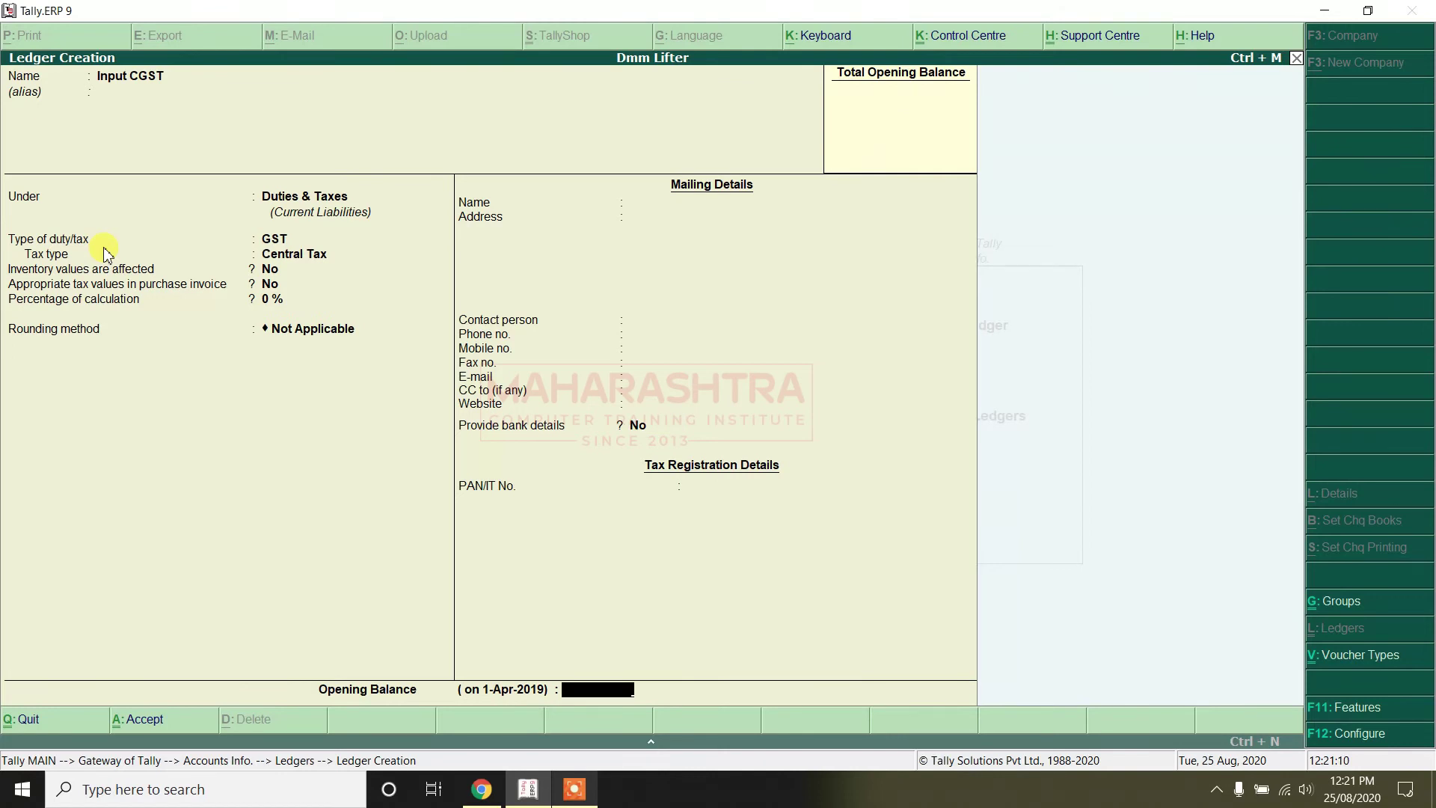
{"action": "key", "text": "BackSpace"}
{"action": "key", "text": "BackSpace"}
{"action": "key", "text": "BackSpace"}
{"action": "key", "text": "BackSpace"}
{"action": "key", "text": "Return"}
{"action": "key", "text": "Return"}
{"action": "key", "text": "Return"}
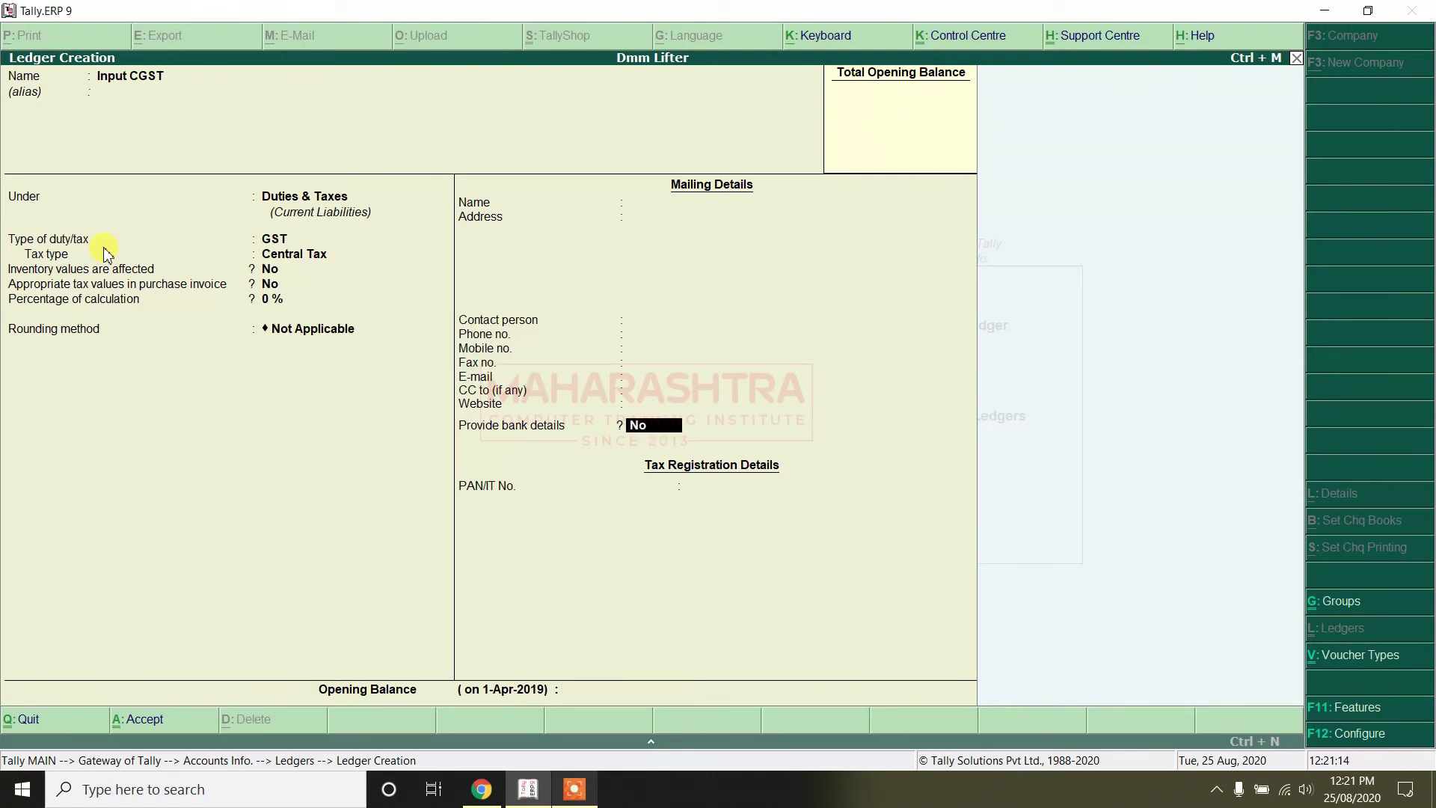
{"action": "key", "text": "Return"}
{"action": "key", "text": "Return"}
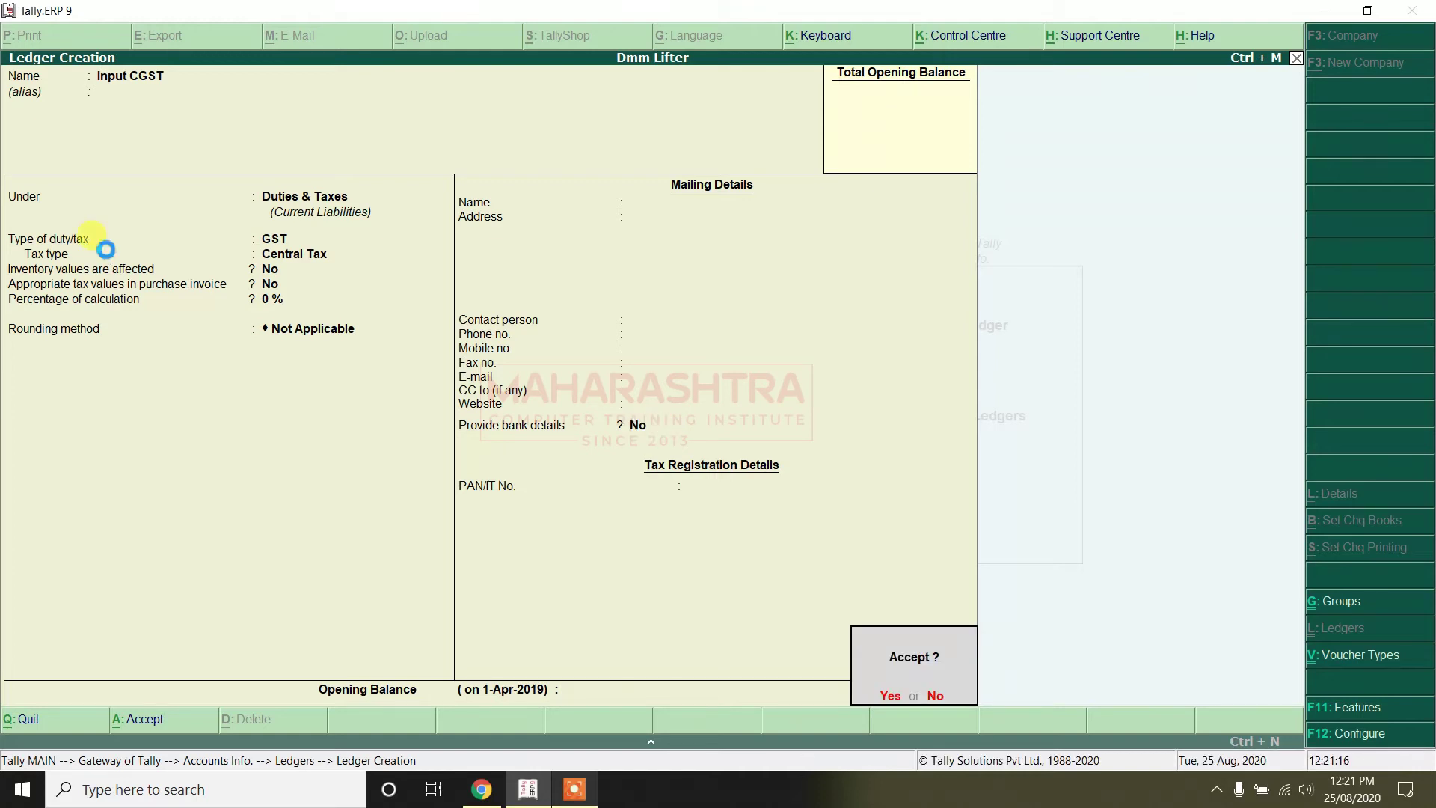
{"action": "key", "text": "Return"}
Start a ledger named Input SGST, keeping it under Duties & Taxes.
{"action": "type", "text": "Input"}
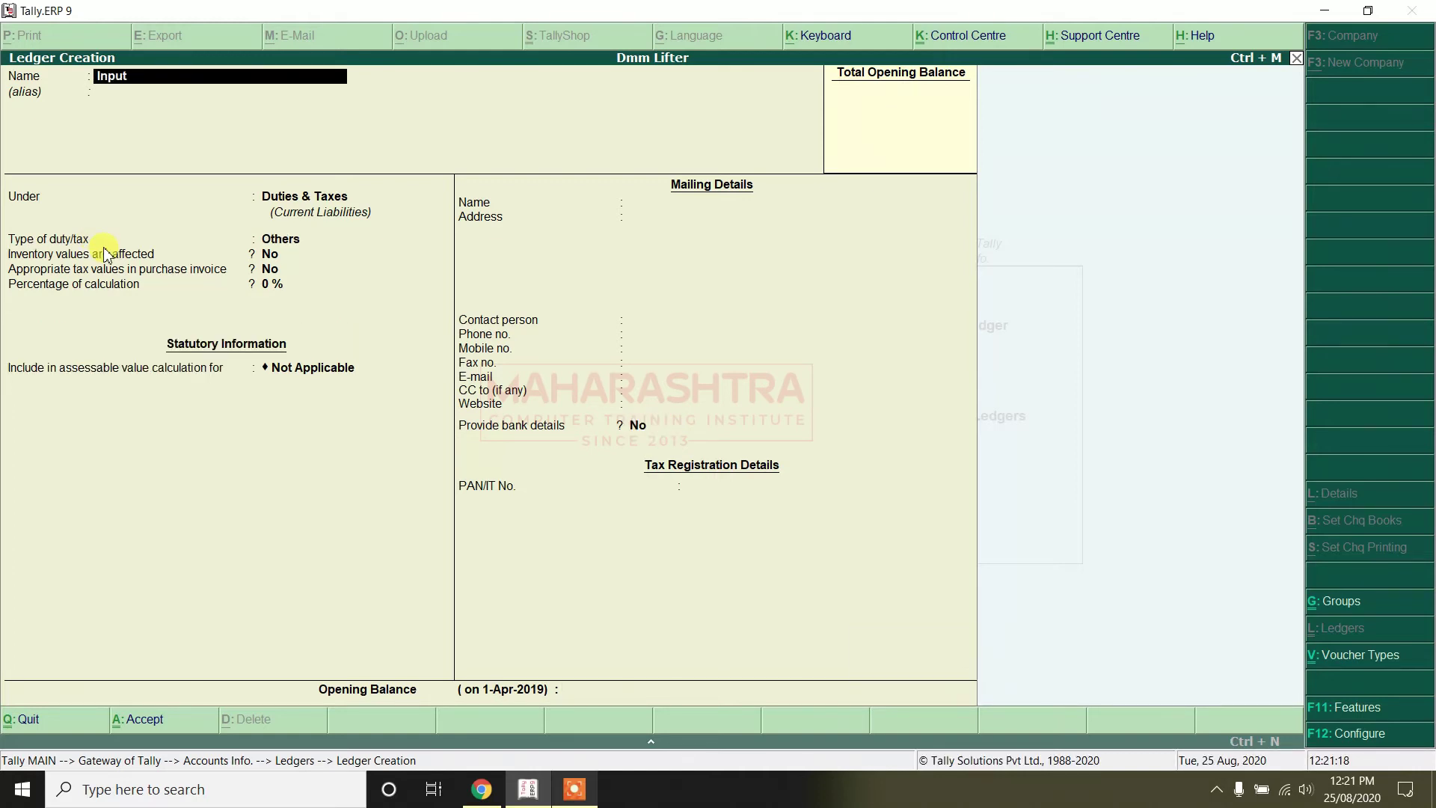
{"action": "type", "text": " SGST"}
{"action": "key", "text": "Return"}
{"action": "key", "text": "Return"}
{"action": "key", "text": "Return"}
Set the Input SGST ledger's type of duty/tax to GST and its tax type to State Tax.
{"action": "key", "text": "Up"}
{"action": "key", "text": "Return"}
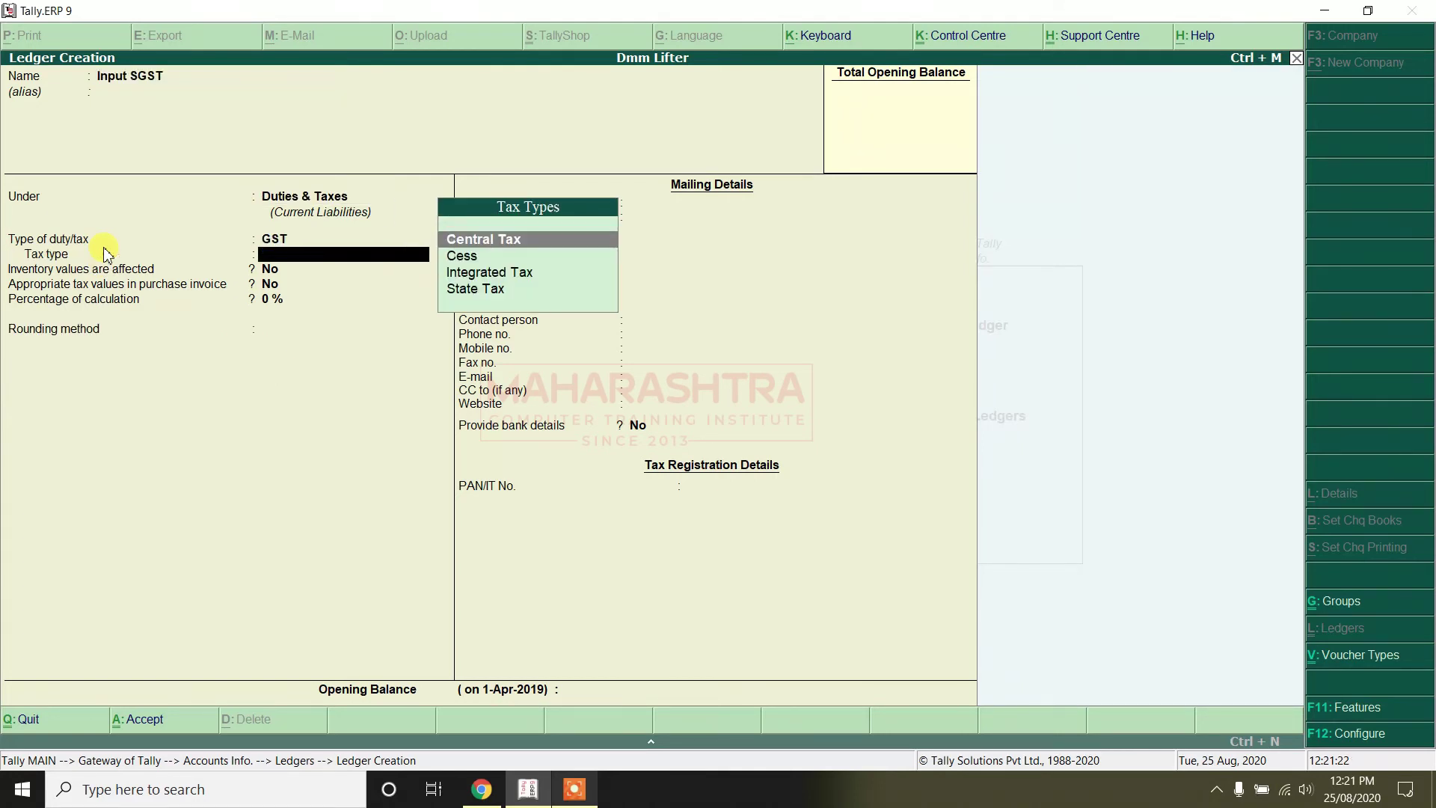
{"action": "key", "text": "Down"}
{"action": "key", "text": "Down"}
{"action": "key", "text": "Down"}
{"action": "key", "text": "Return"}
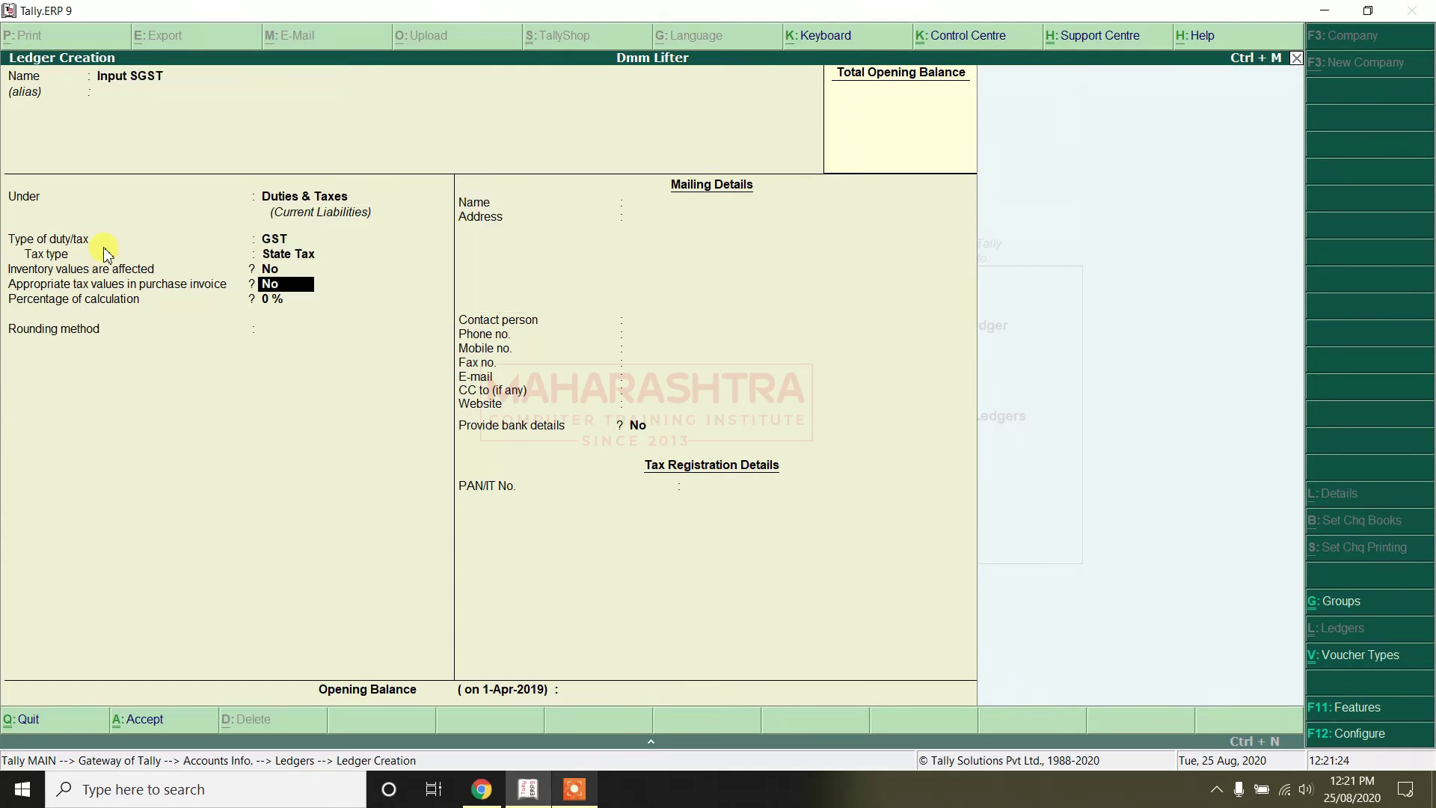
Keep the Input SGST ledger's percentage at 0 % and rounding method Not Applicable, and save it.
{"action": "key", "text": "Return"}
{"action": "key", "text": "Return"}
{"action": "key", "text": "Return"}
{"action": "key", "text": "Return"}
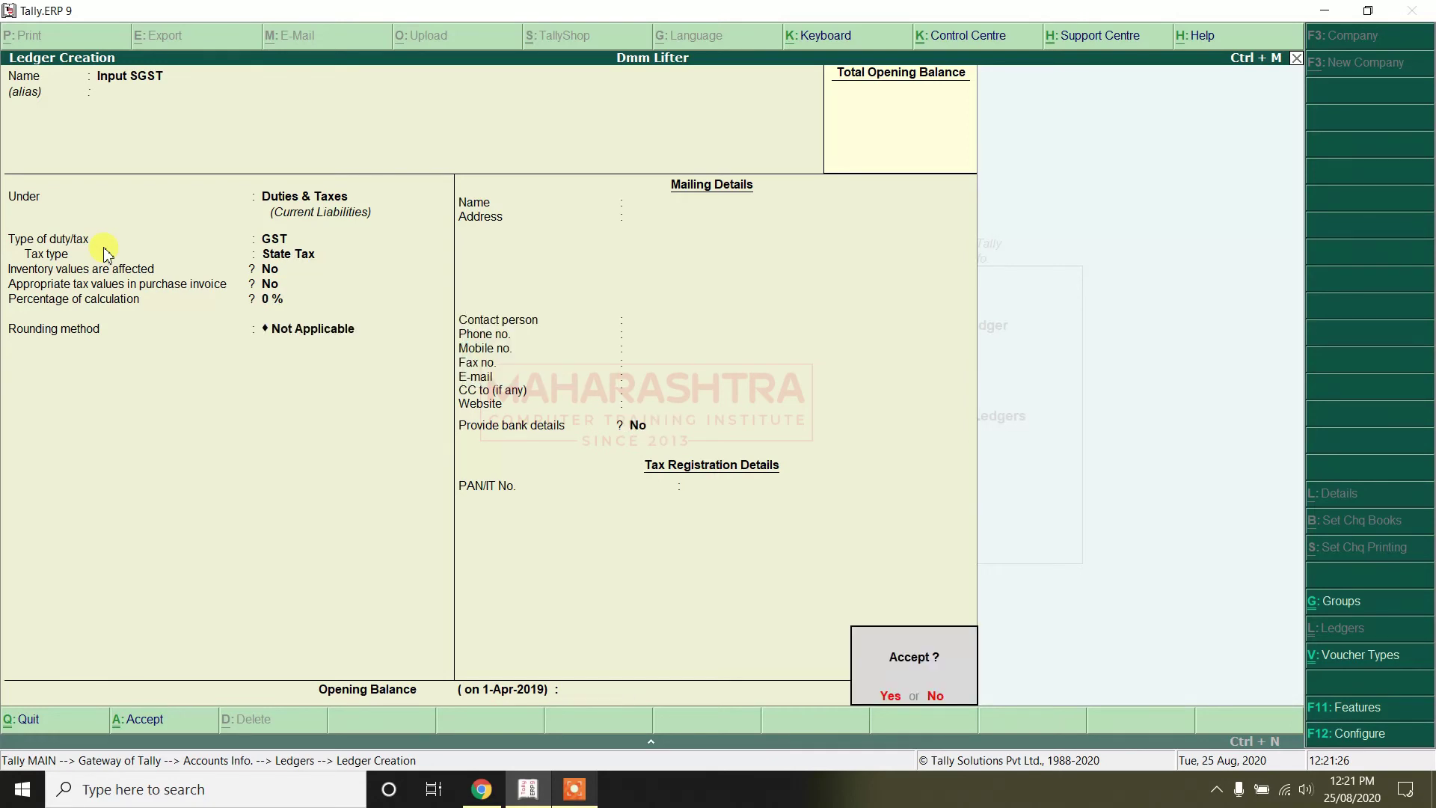
{"action": "key", "text": "Return"}
Start a ledger named Input IGST, keeping it under Duties & Taxes.
{"action": "type", "text": "Input IGST"}
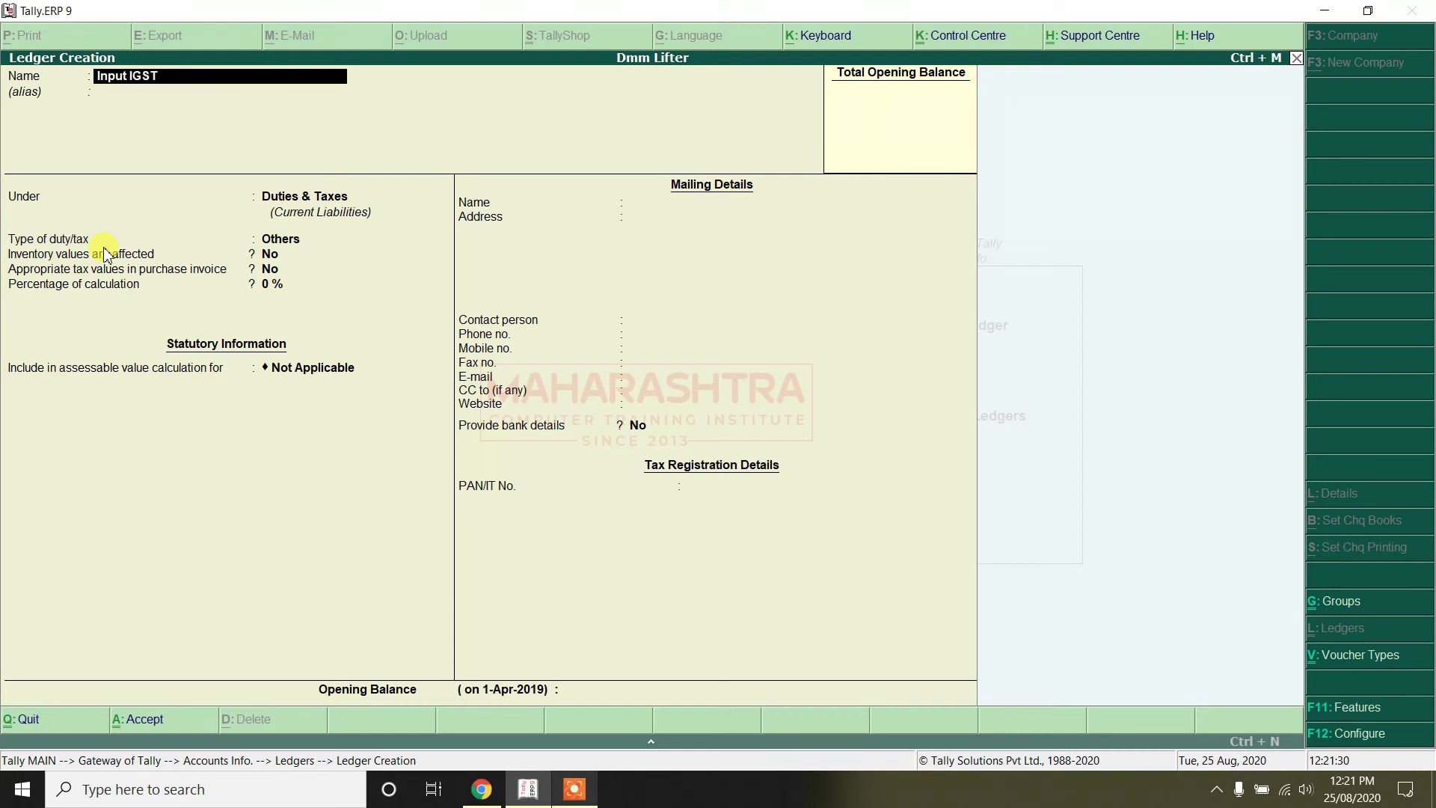
{"action": "key", "text": "Return"}
{"action": "key", "text": "Return"}
{"action": "key", "text": "Return"}
Set the Input IGST ledger's type of duty/tax to GST and its tax type to Integrated Tax.
{"action": "key", "text": "Up"}
{"action": "key", "text": "Return"}
{"action": "key", "text": "Down"}
{"action": "key", "text": "Down"}
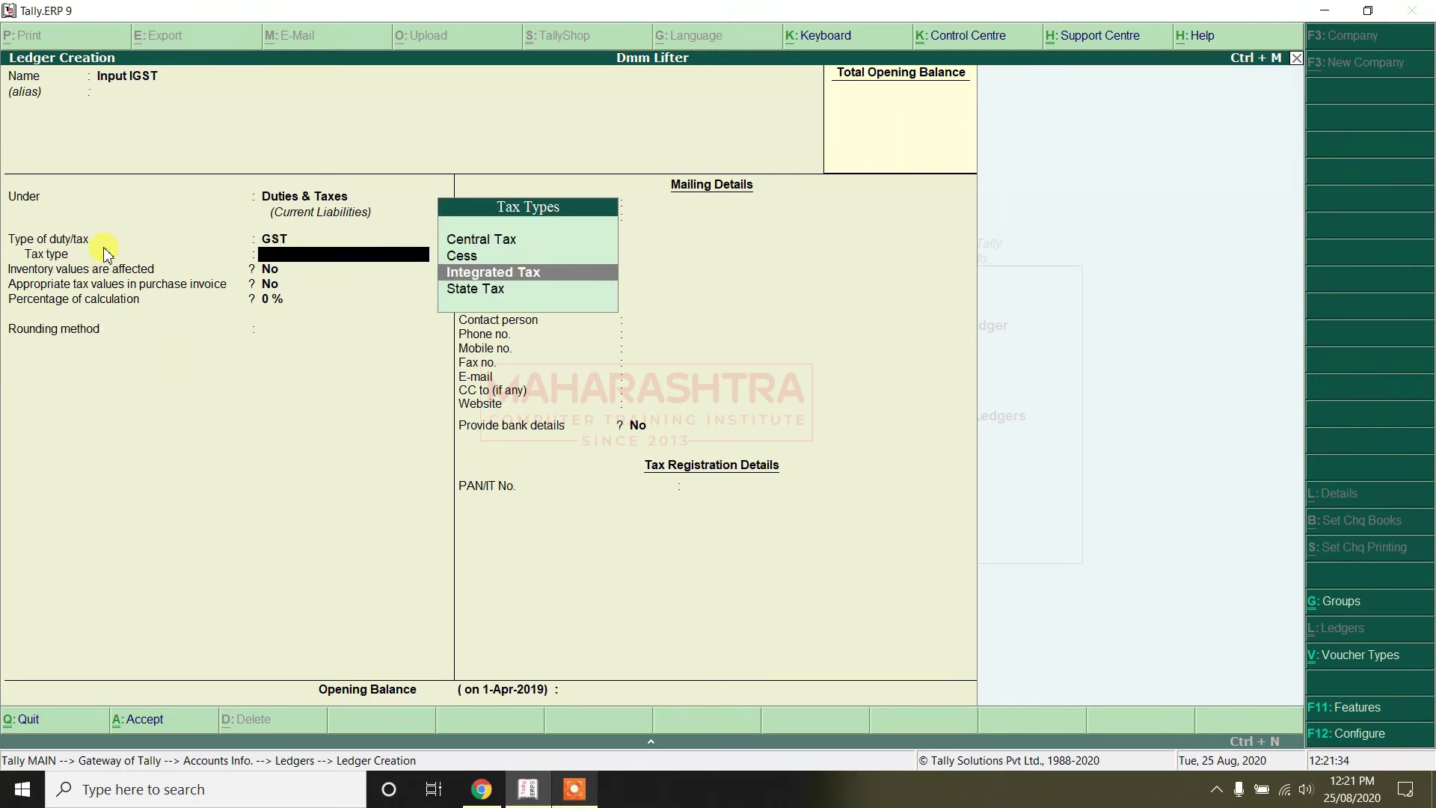
{"action": "key", "text": "Return"}
Keep the Input IGST ledger's percentage at 0 %, rounding method Not Applicable and opening balance blank, and save it.
{"action": "key", "text": "Return"}
{"action": "key", "text": "Return"}
{"action": "key", "text": "Return"}
{"action": "key", "text": "Return"}
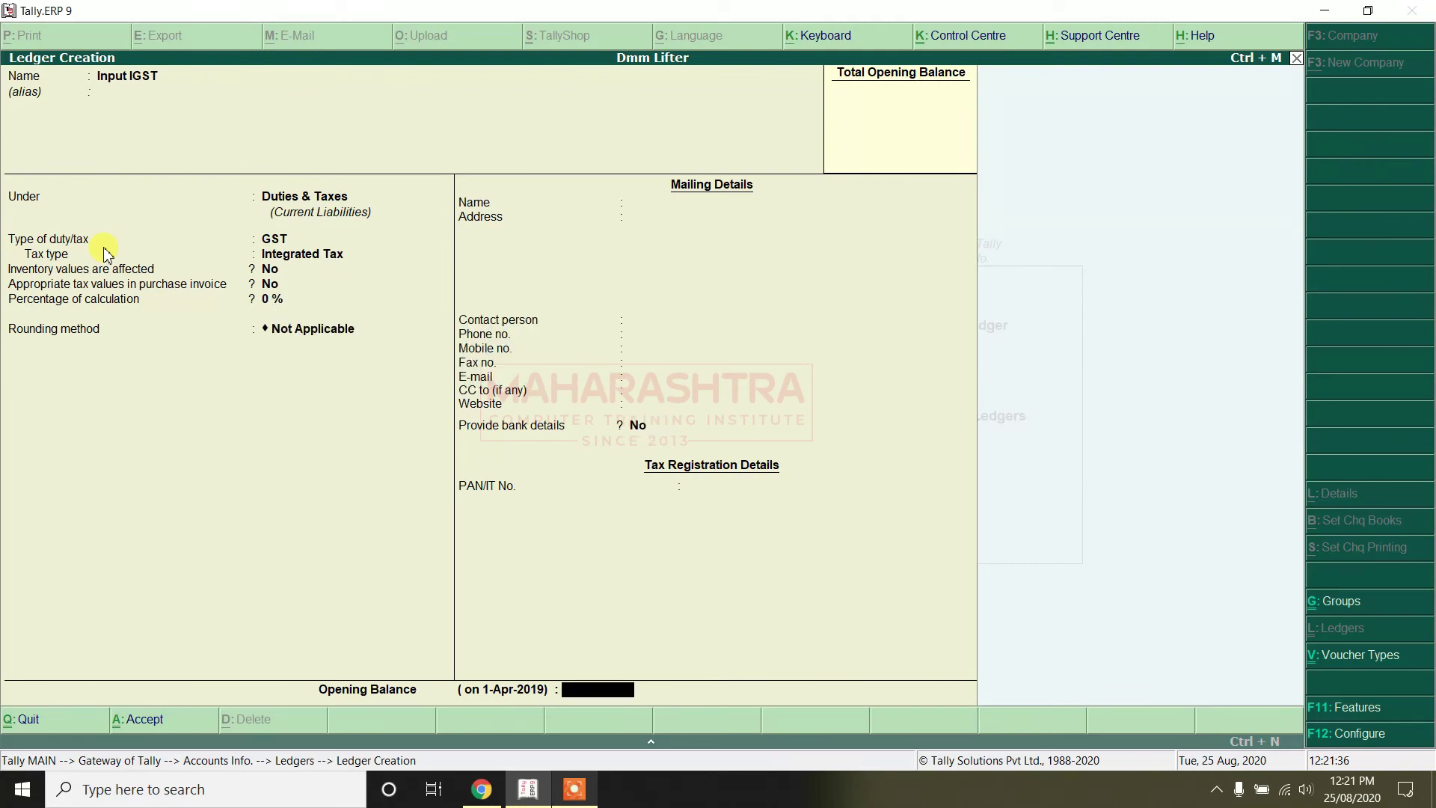
{"action": "key", "text": "Return"}
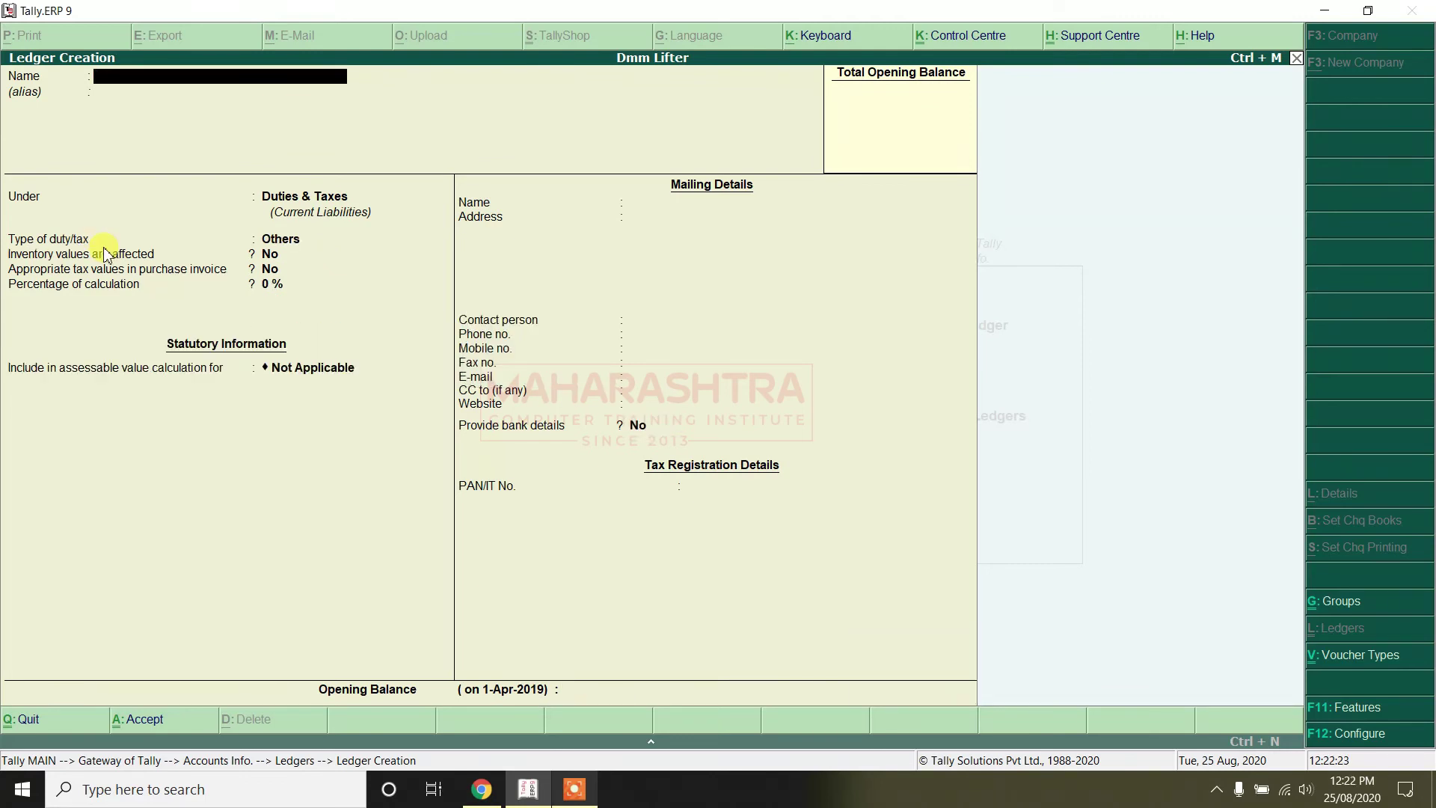
Start a ledger named Output CGST, keeping it under Duties & Taxes.
{"action": "type", "text": "Output CGST"}
{"action": "key", "text": "Return"}
{"action": "key", "text": "Return"}
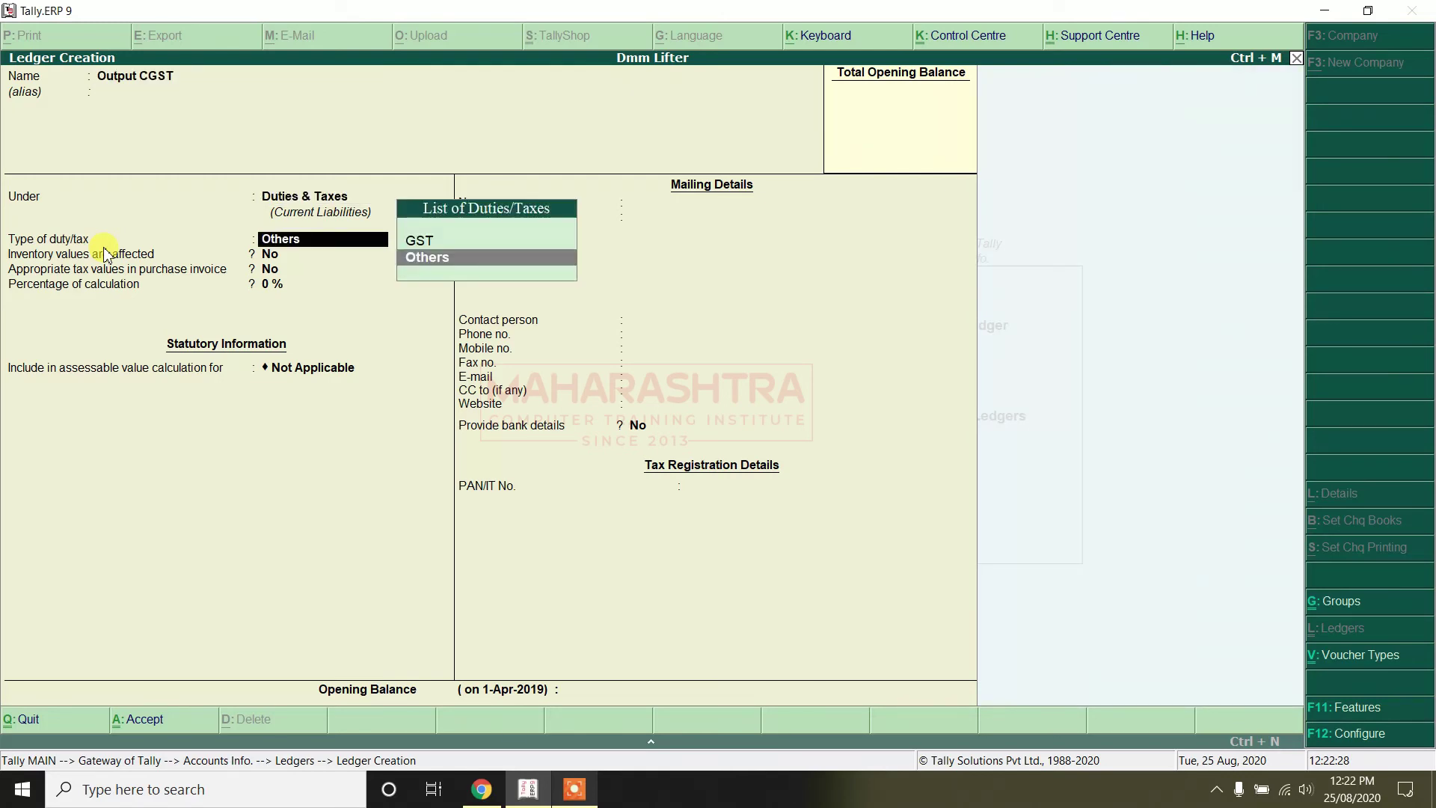
Set the Output CGST ledger's type of duty/tax to GST and its tax type to Central Tax, and save it.
{"action": "key", "text": "Up"}
{"action": "key", "text": "Return"}
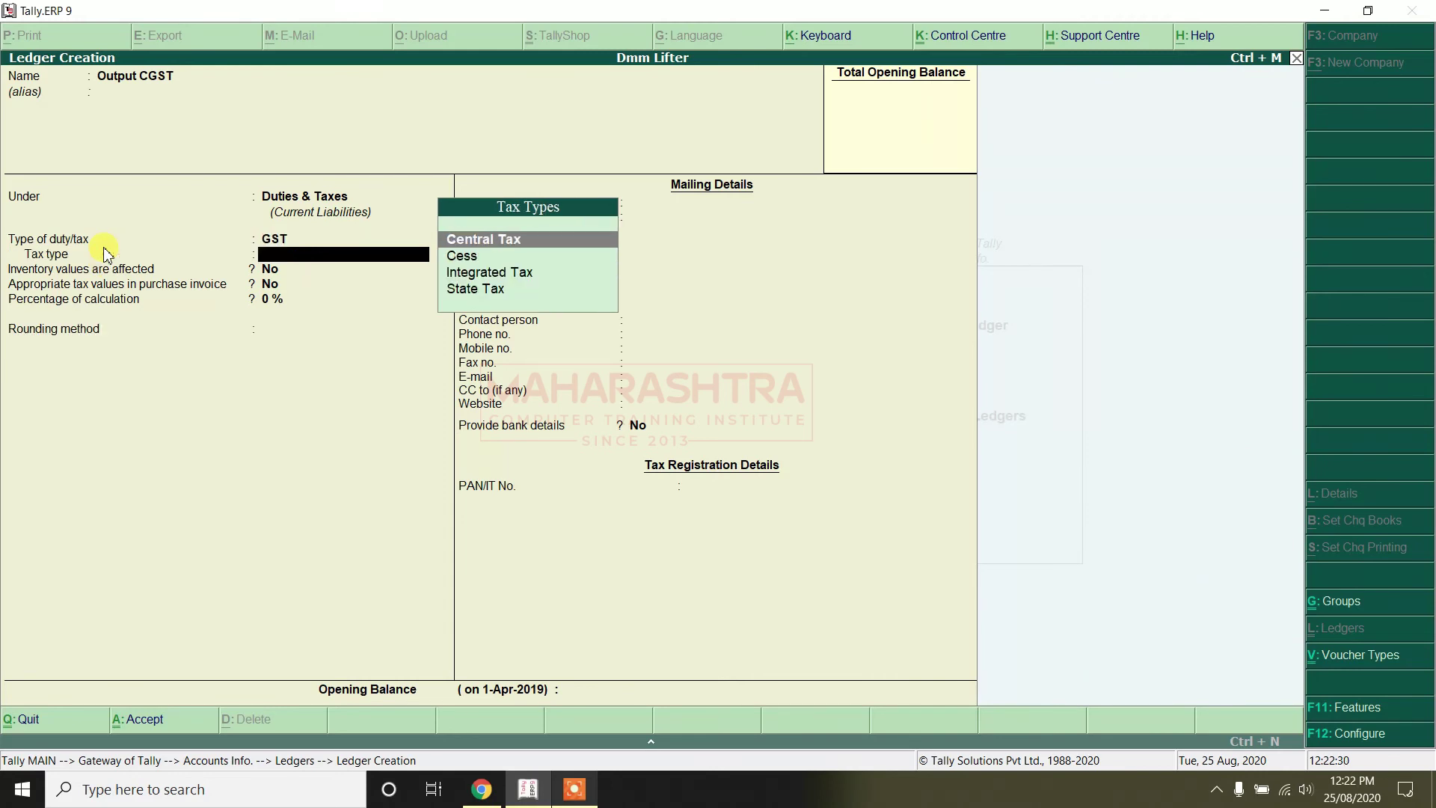
{"action": "key", "text": "Return"}
{"action": "key", "text": "Return"}
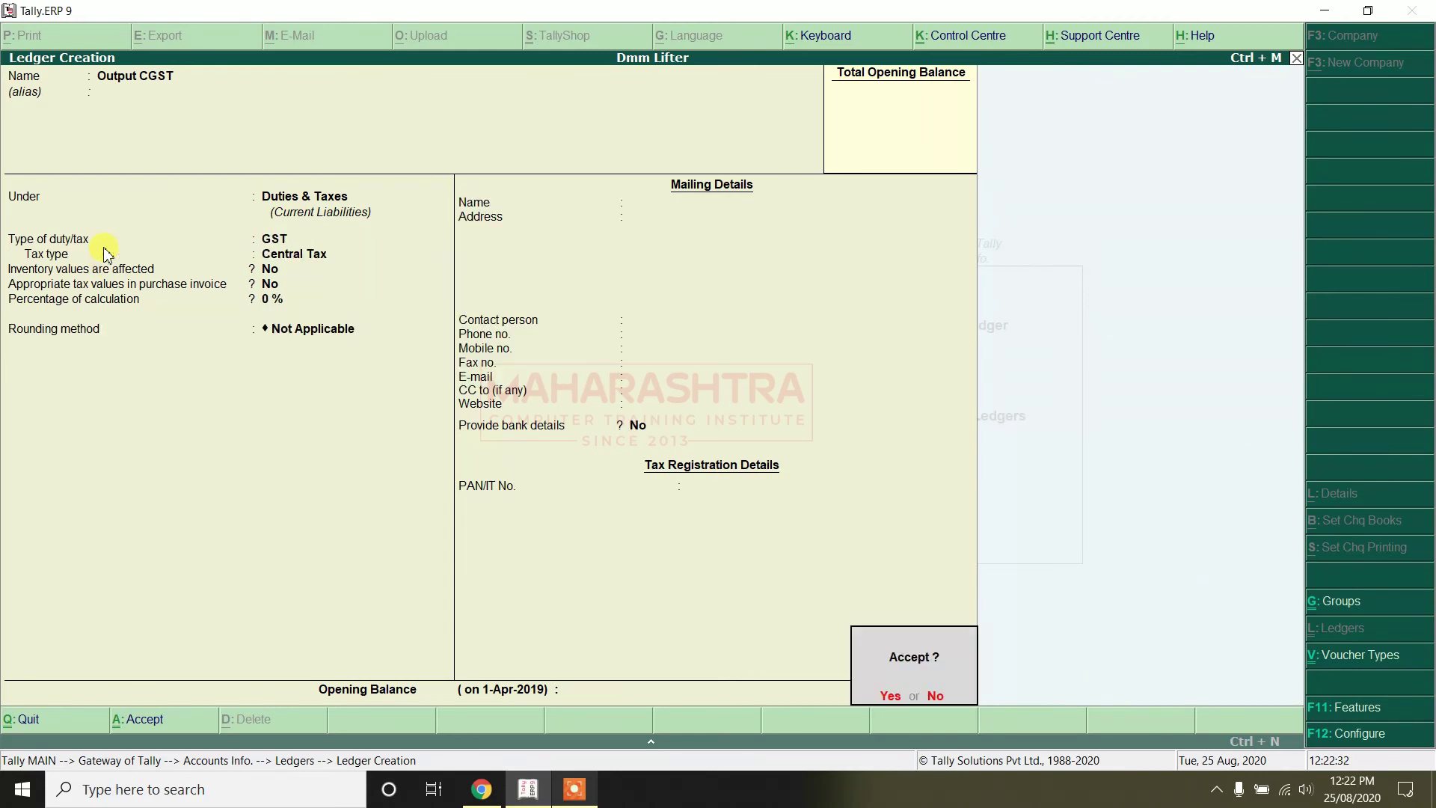
{"action": "key", "text": "Return"}
Start a ledger named Output SGST, keeping it under Duties & Taxes.
{"action": "type", "text": "O"}
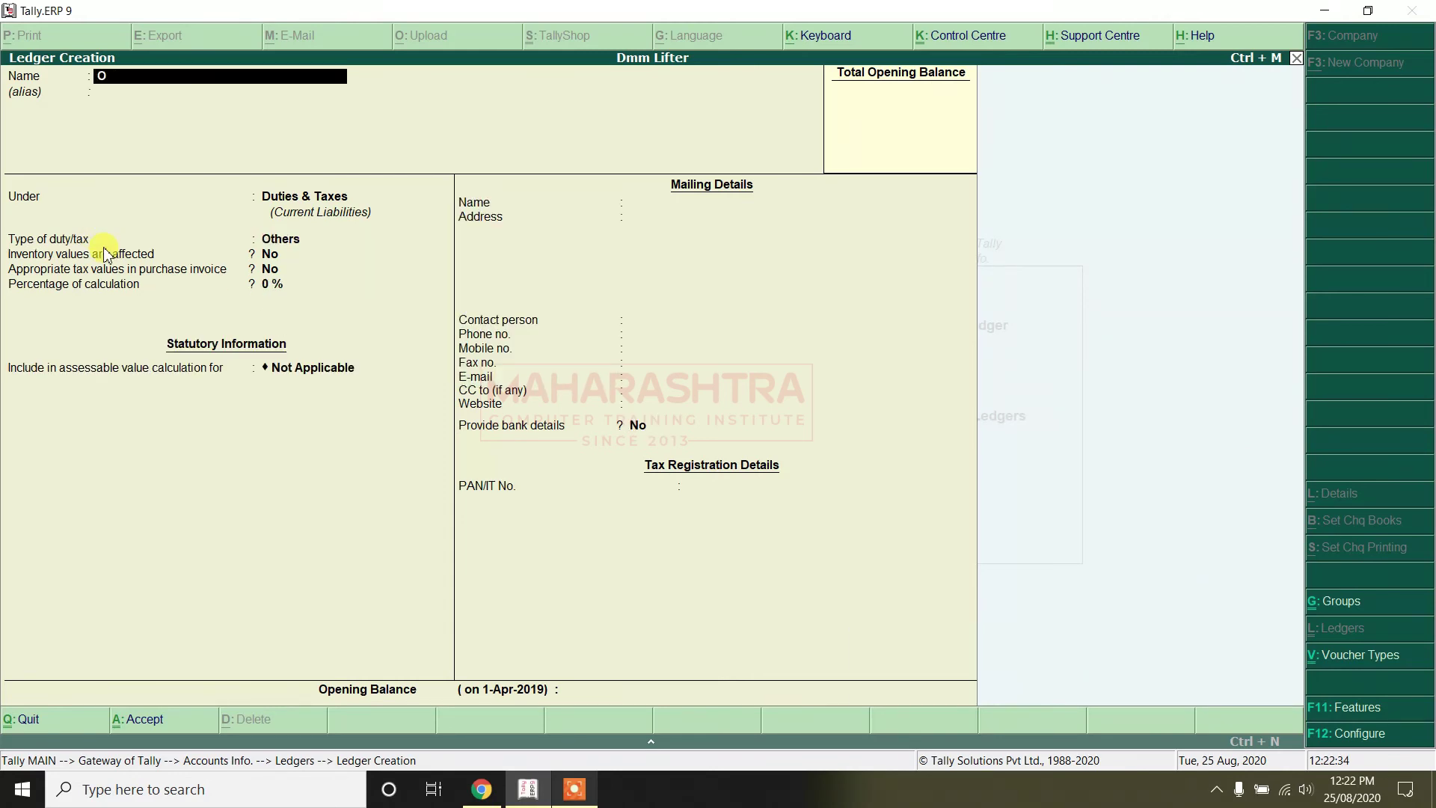
{"action": "type", "text": "utput SGST"}
{"action": "key", "text": "Return"}
{"action": "key", "text": "Return"}
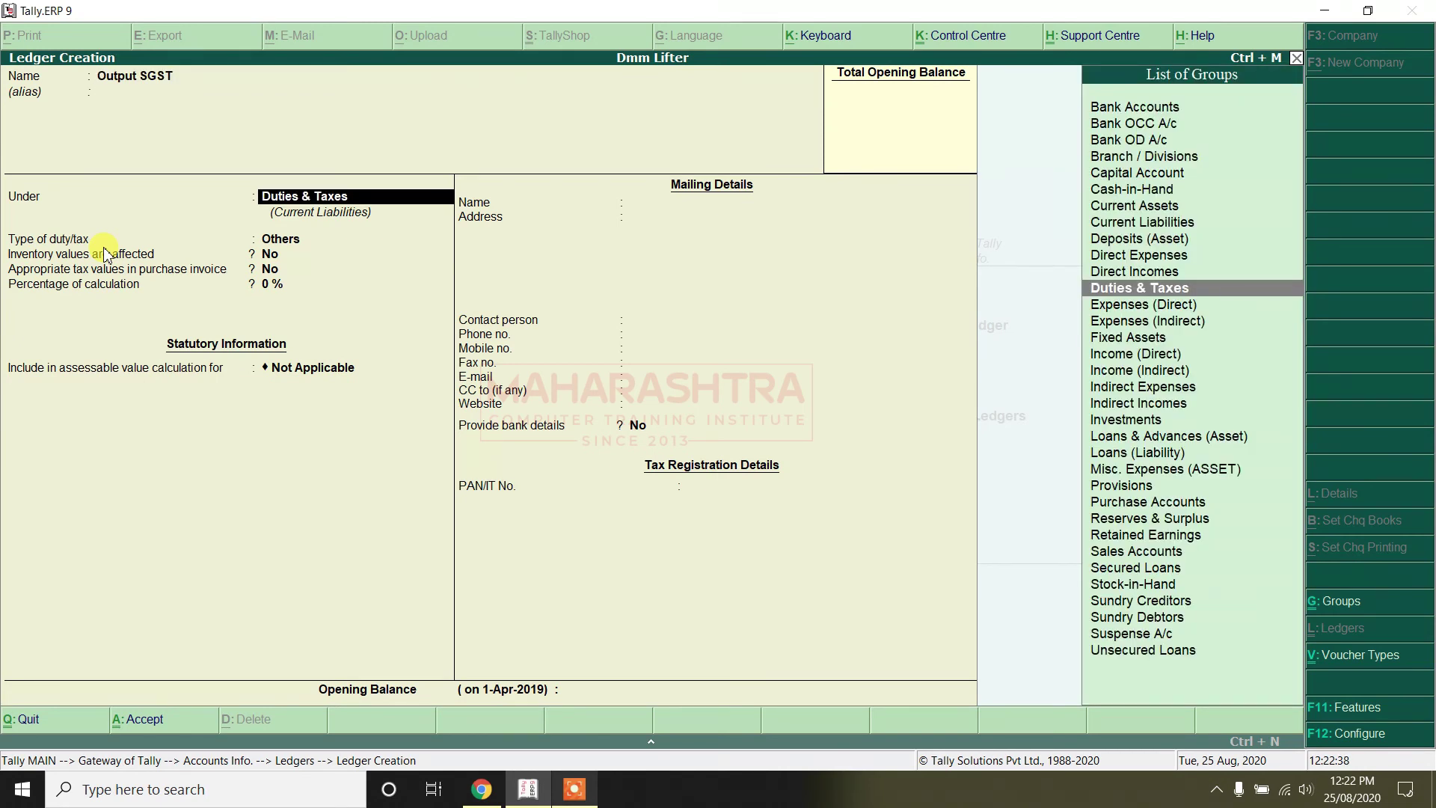
{"action": "key", "text": "Return"}
Set the Output SGST ledger's type of duty/tax to GST and its tax type to State Tax.
{"action": "key", "text": "Return"}
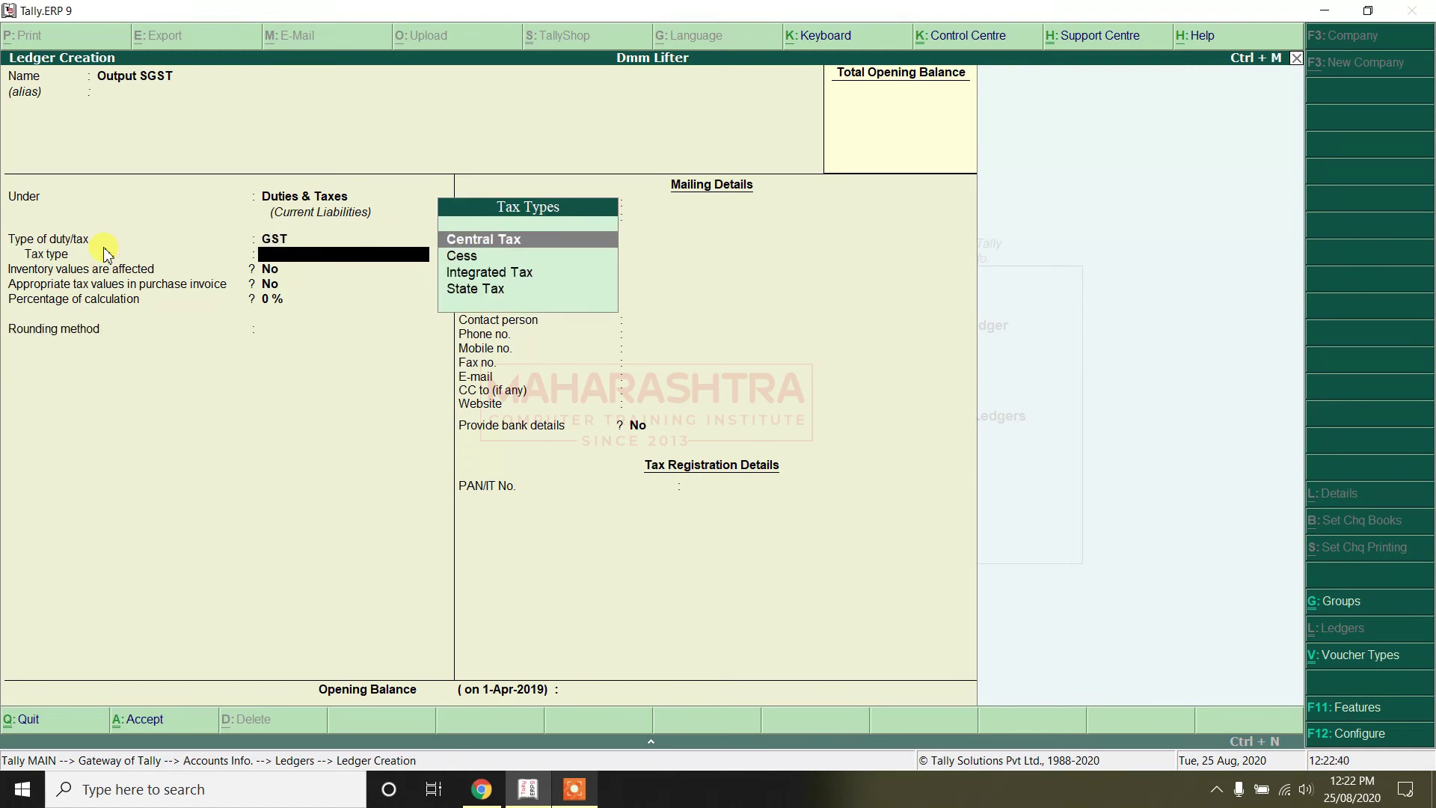
{"action": "key", "text": "Down"}
{"action": "key", "text": "Down"}
{"action": "key", "text": "Down"}
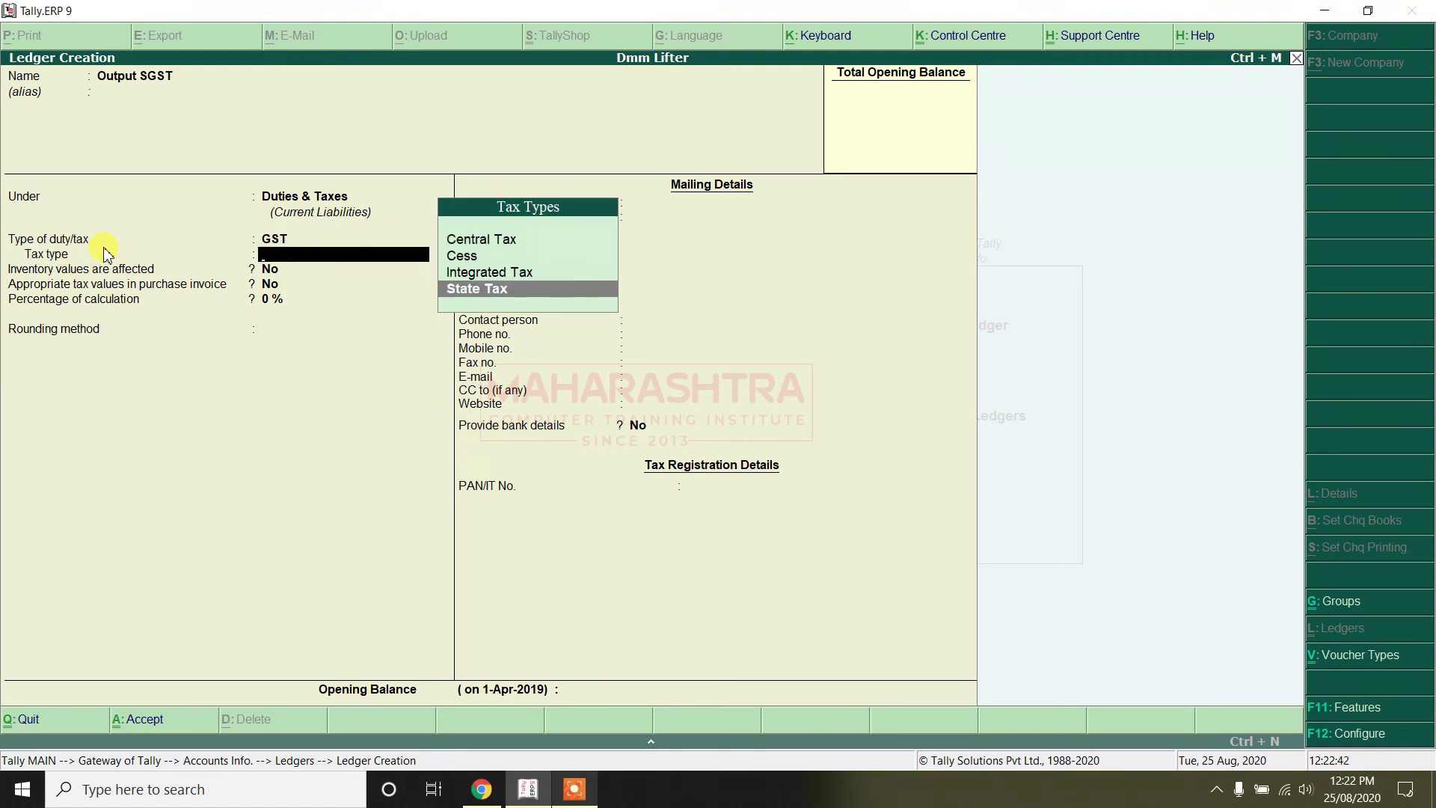
{"action": "key", "text": "Return"}
Keep the Output SGST ledger's percentage at 0 %, rounding method Not Applicable and bank details No, and save it.
{"action": "key", "text": "Return"}
{"action": "key", "text": "Return"}
{"action": "key", "text": "Return"}
{"action": "key", "text": "Return"}
{"action": "key", "text": "Return"}
{"action": "key", "text": "Return"}
{"action": "key", "text": "Return"}
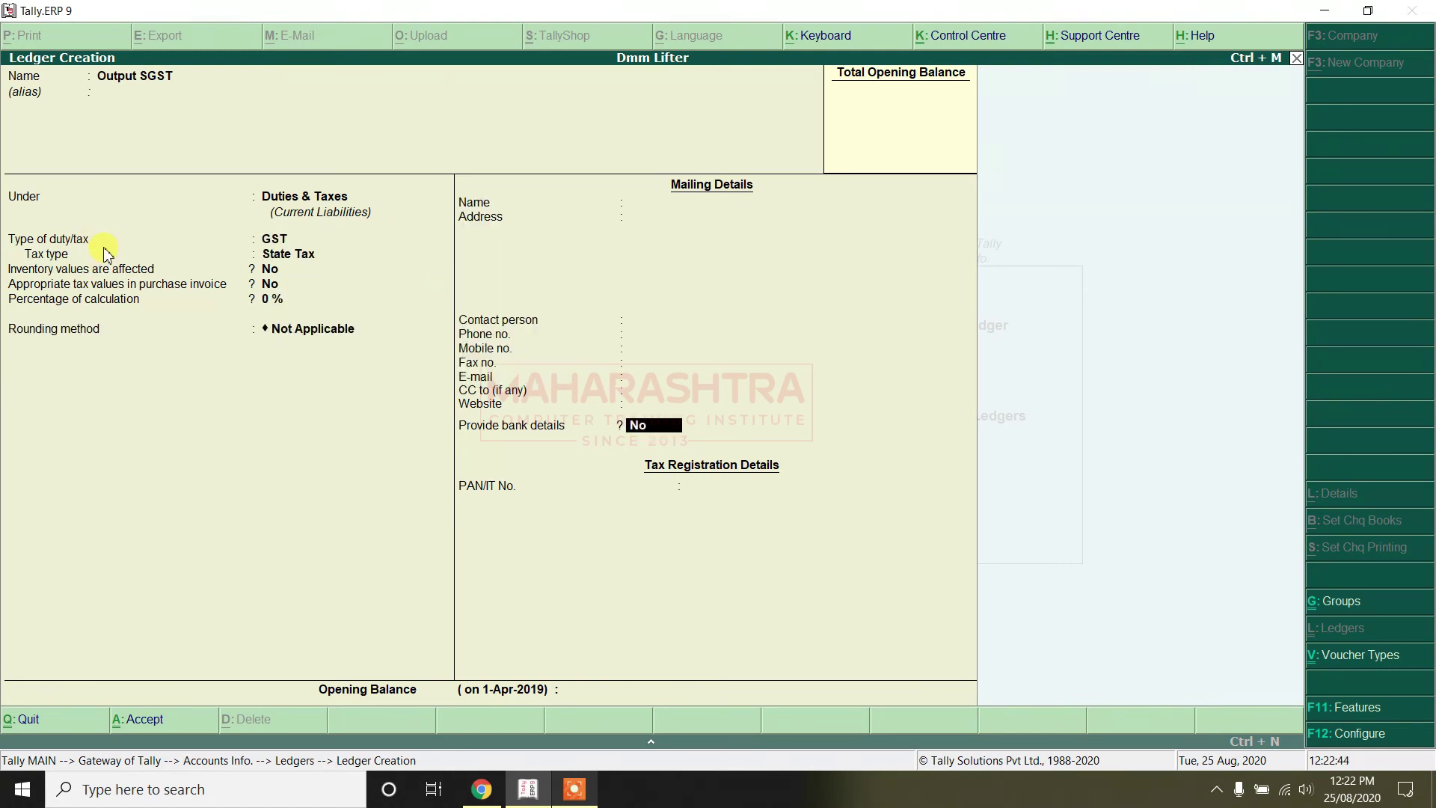
{"action": "key", "text": "Return"}
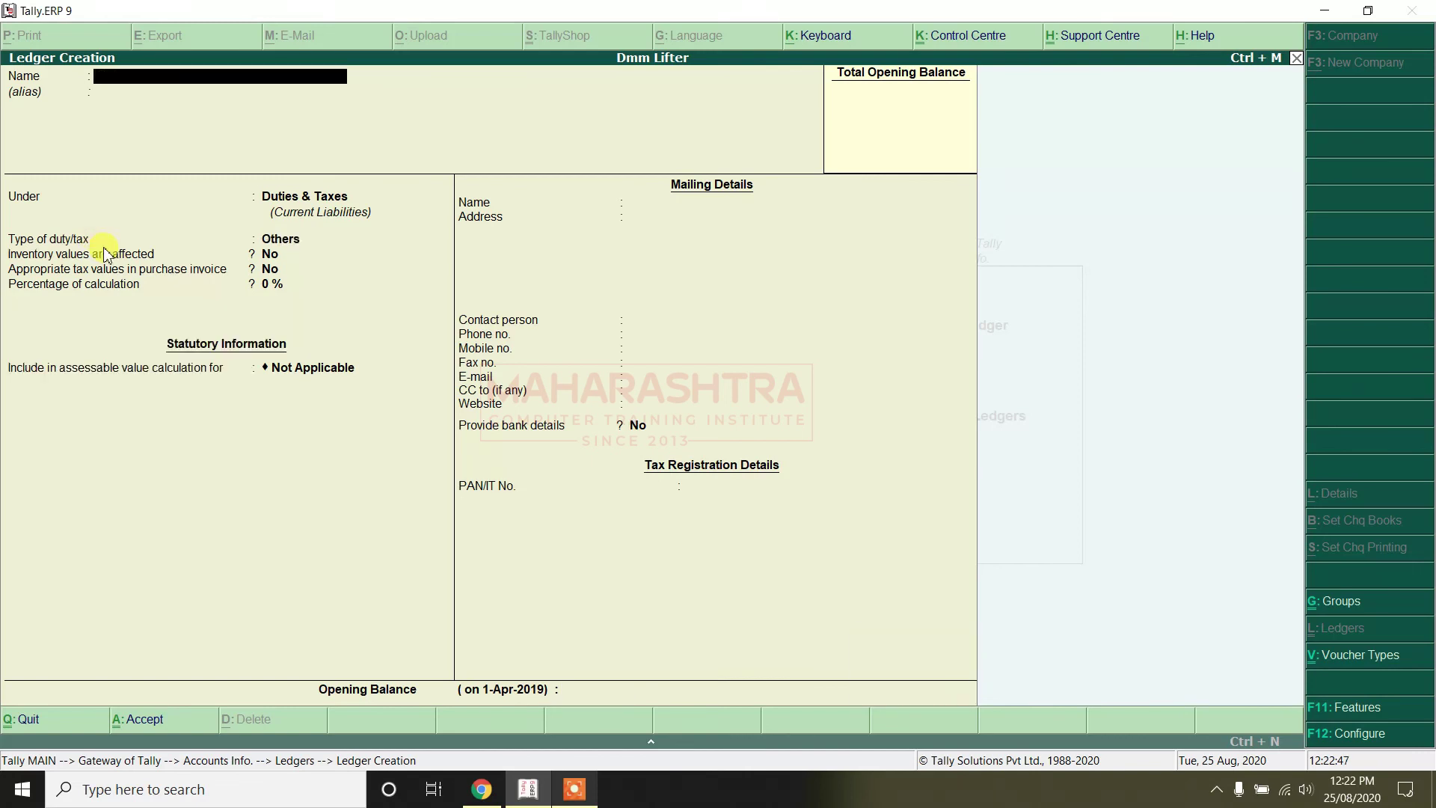
Start a ledger named Output IGST, keeping it under Duties & Taxes.
{"action": "type", "text": "Output IGST"}
{"action": "key", "text": "Return"}
{"action": "key", "text": "Return"}
{"action": "key", "text": "Return"}
Set the Output IGST ledger's type of duty/tax to GST and its tax type to Integrated Tax.
{"action": "key", "text": "Up"}
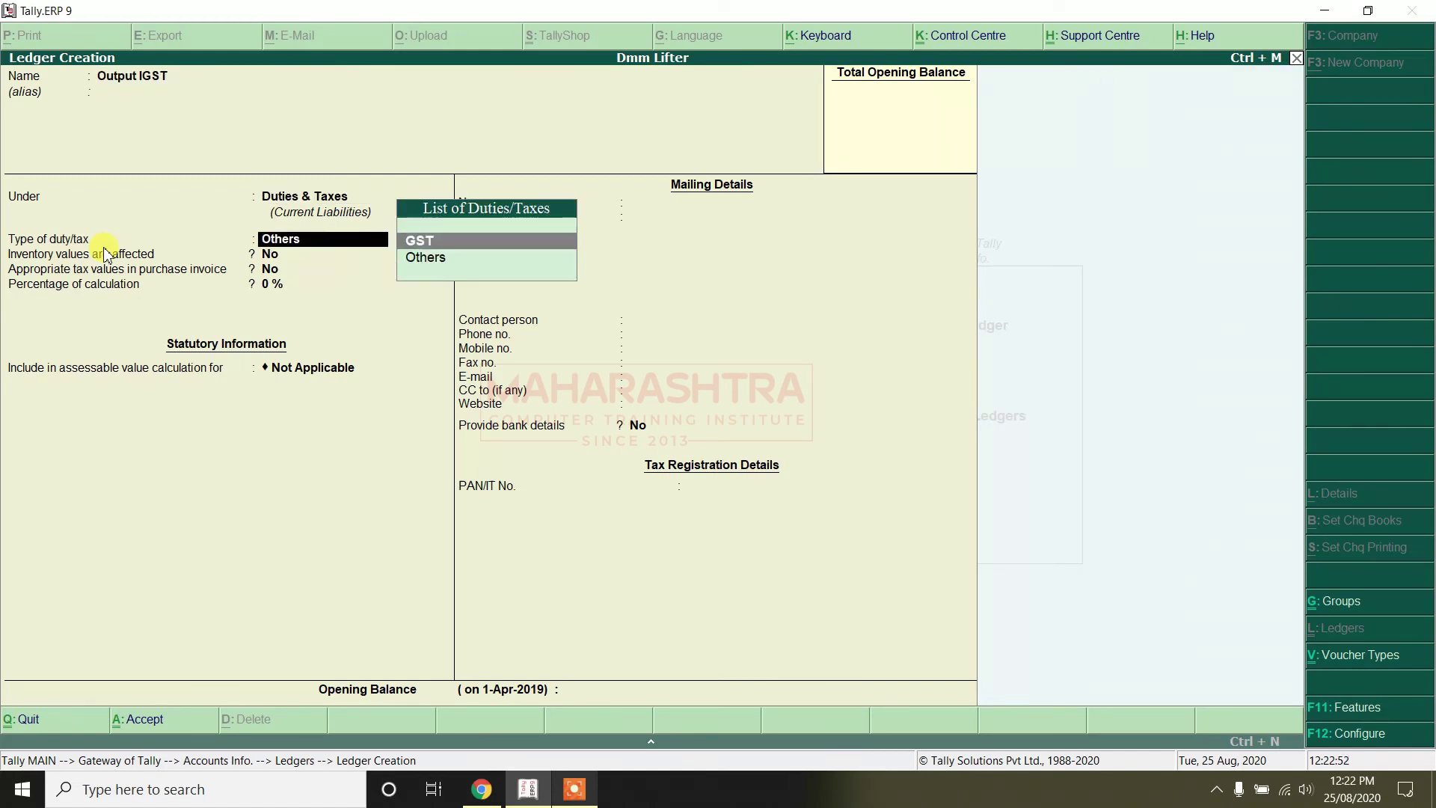
{"action": "key", "text": "Return"}
{"action": "key", "text": "Down"}
{"action": "key", "text": "Down"}
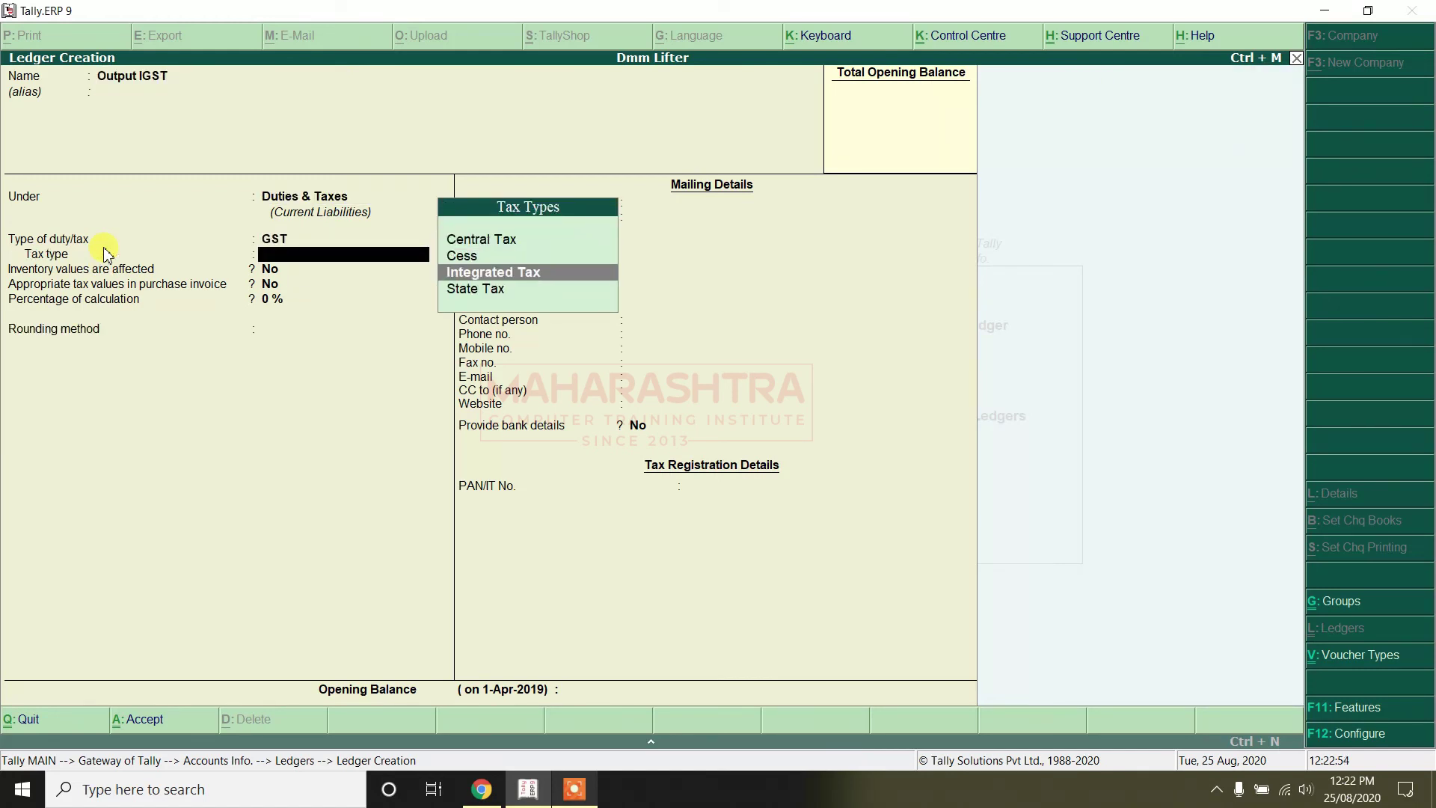
{"action": "key", "text": "Return"}
Keep the Output IGST ledger's percentage at 0 %, rounding method Not Applicable and bank details No, and save it.
{"action": "key", "text": "Return"}
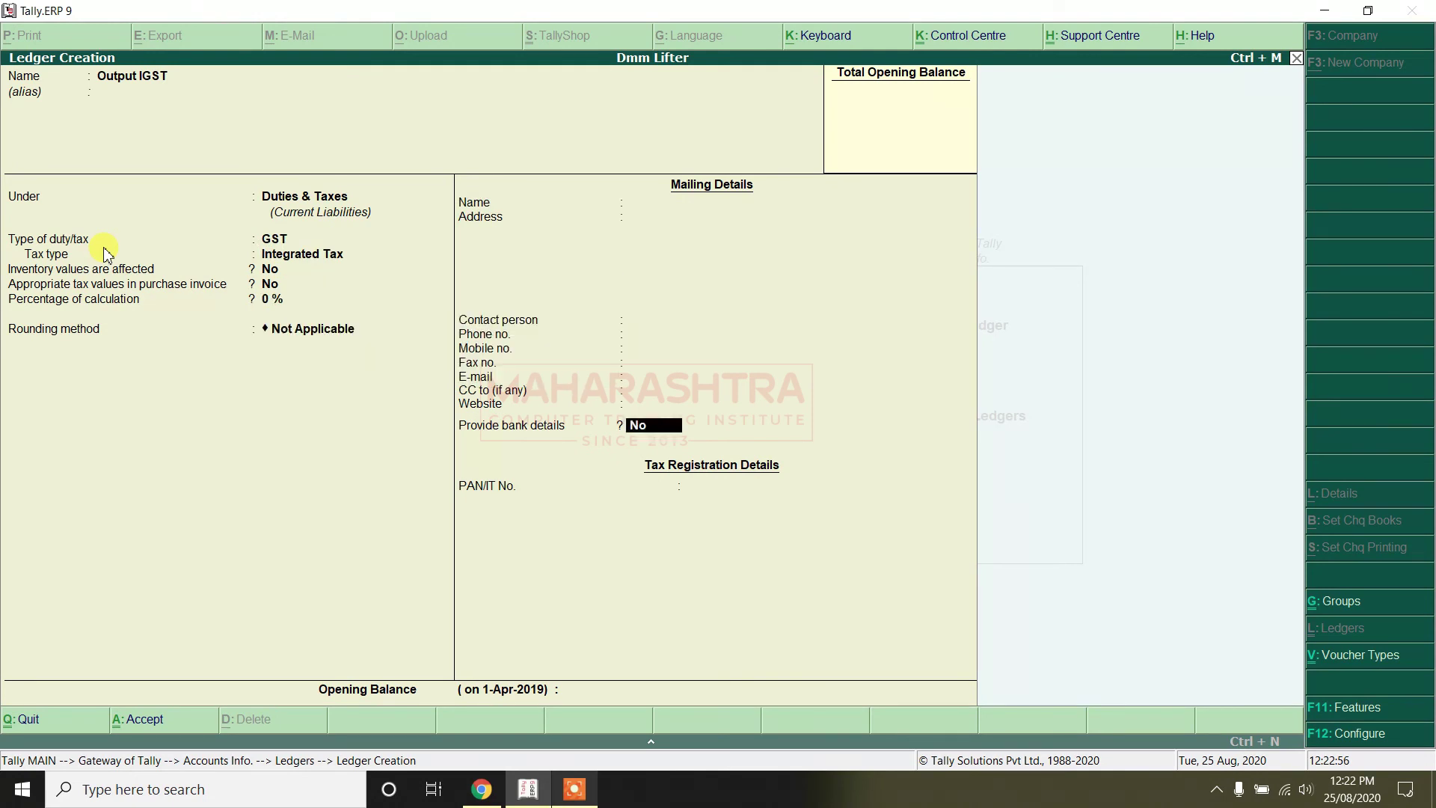
{"action": "key", "text": "Return"}
{"action": "key", "text": "Return"}
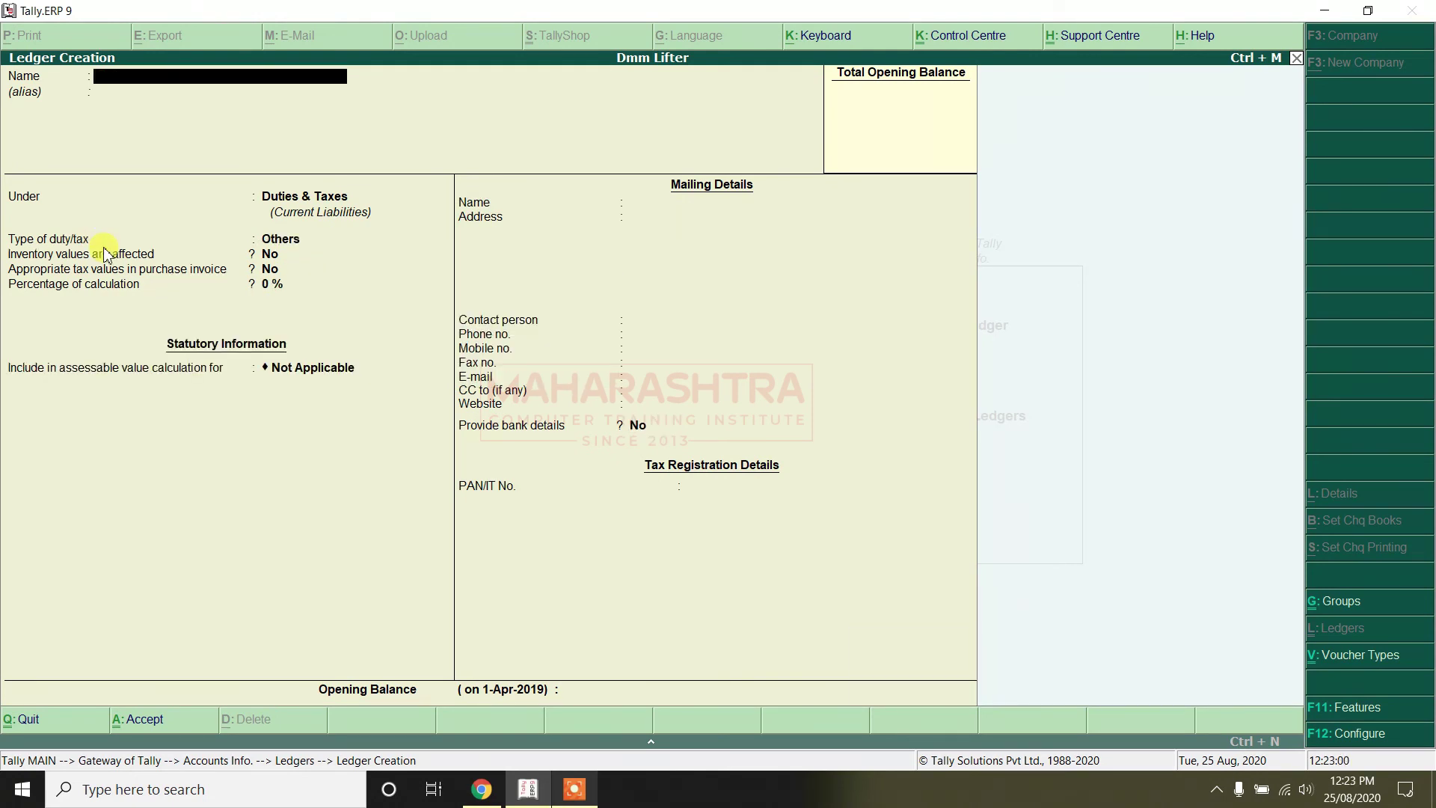